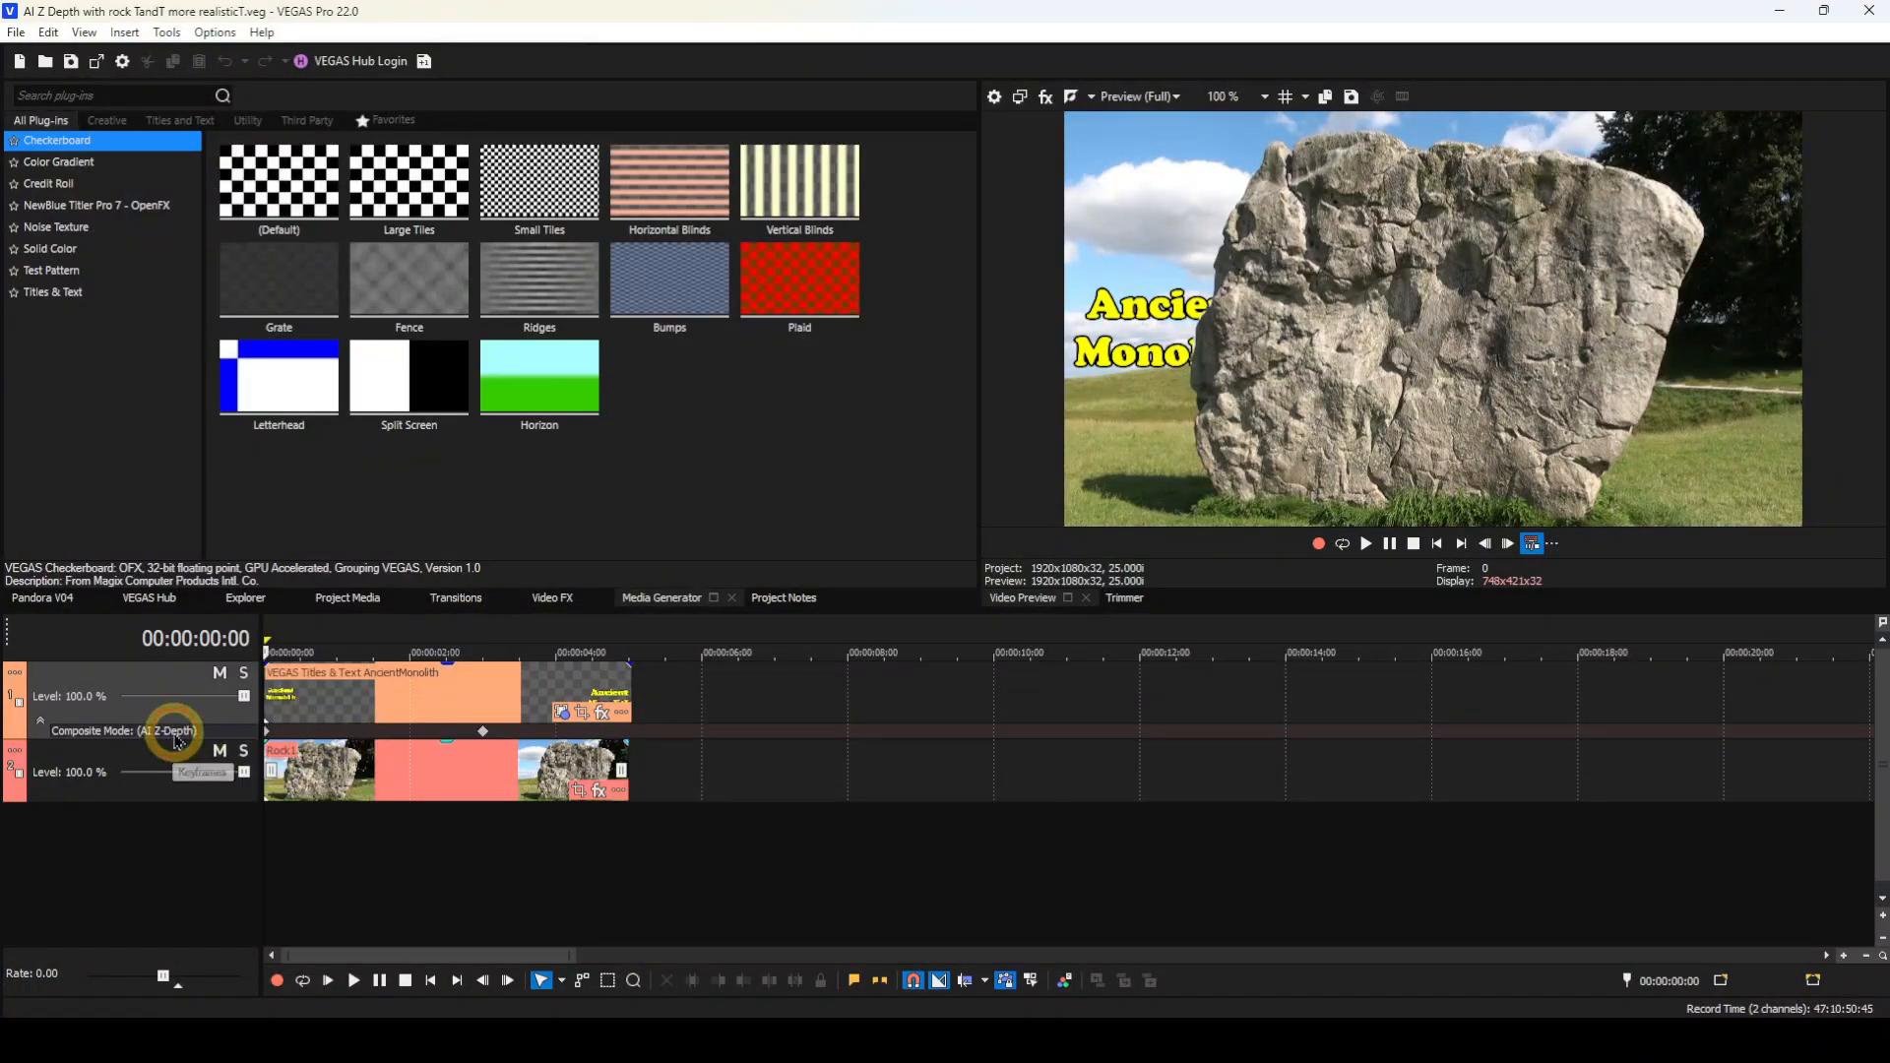
Open the title track's AI Z-Depth composite settings and play the title animation to check it against the rock
left_click(173, 733)
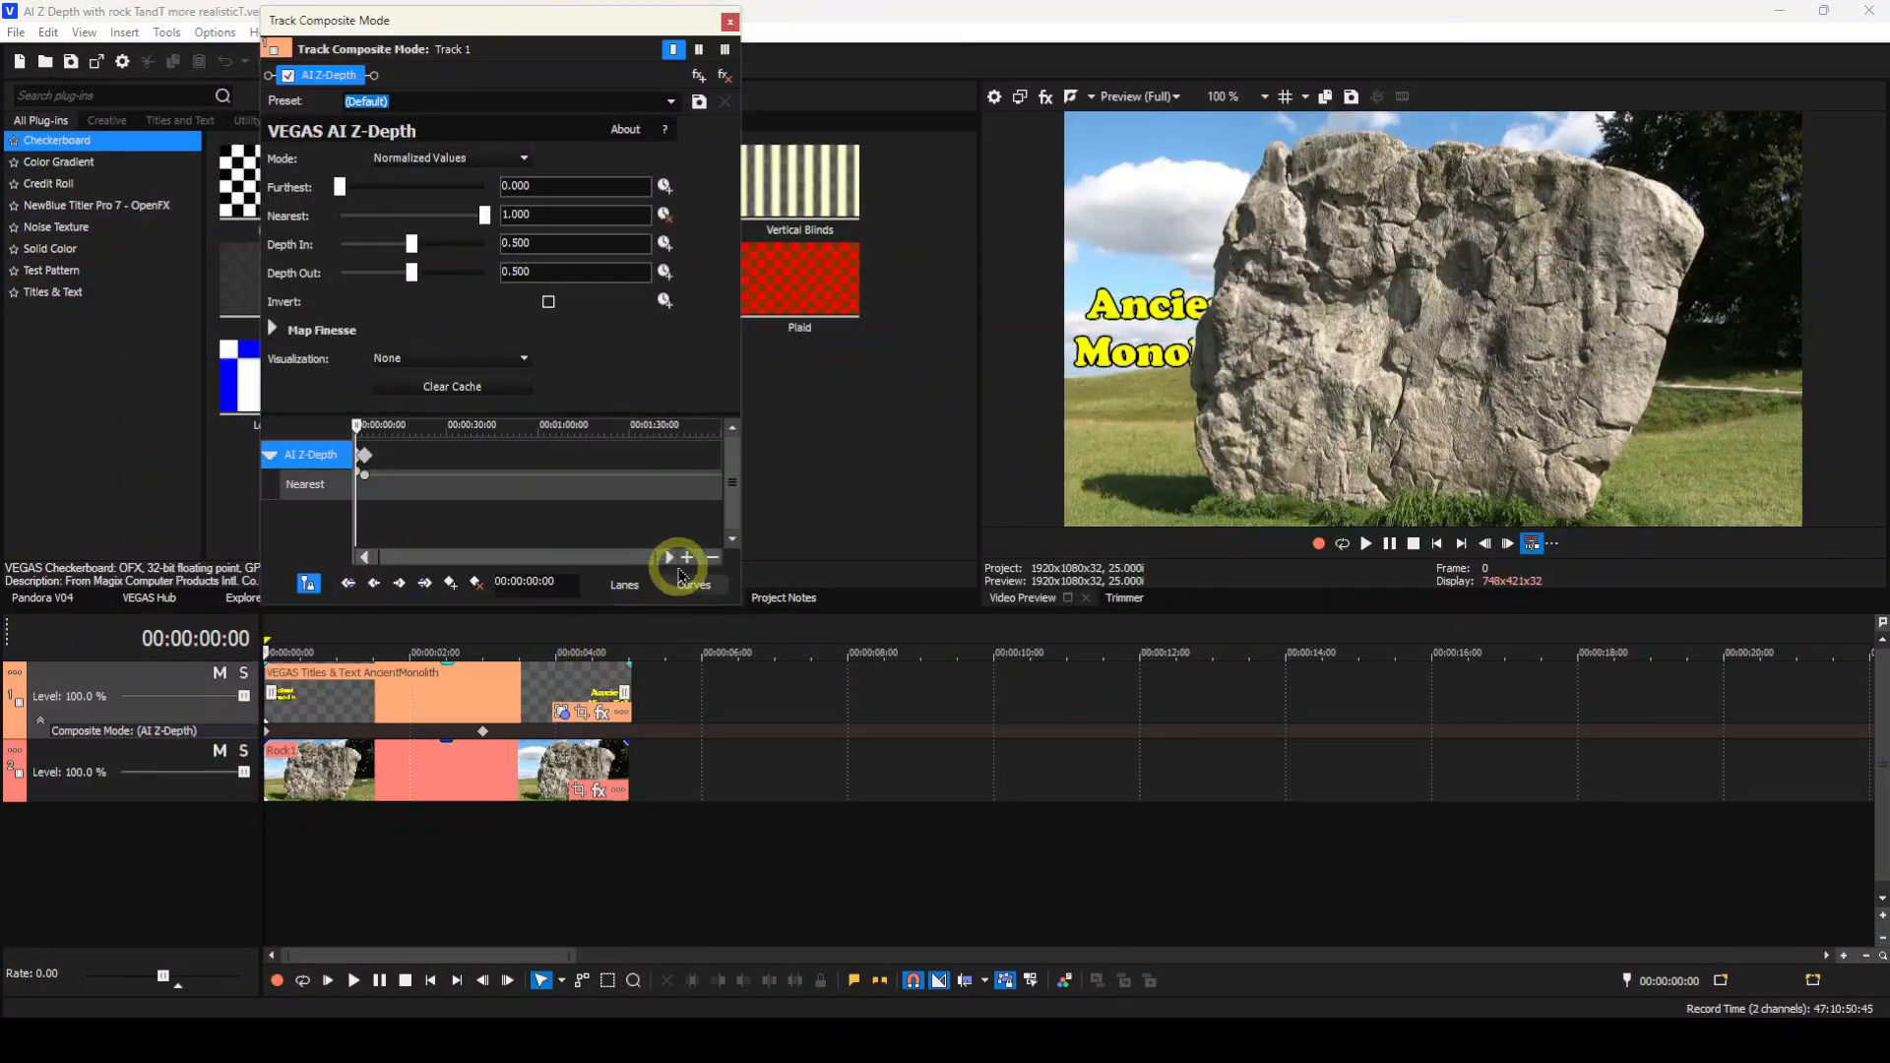
left_click(688, 558)
left_click(688, 558)
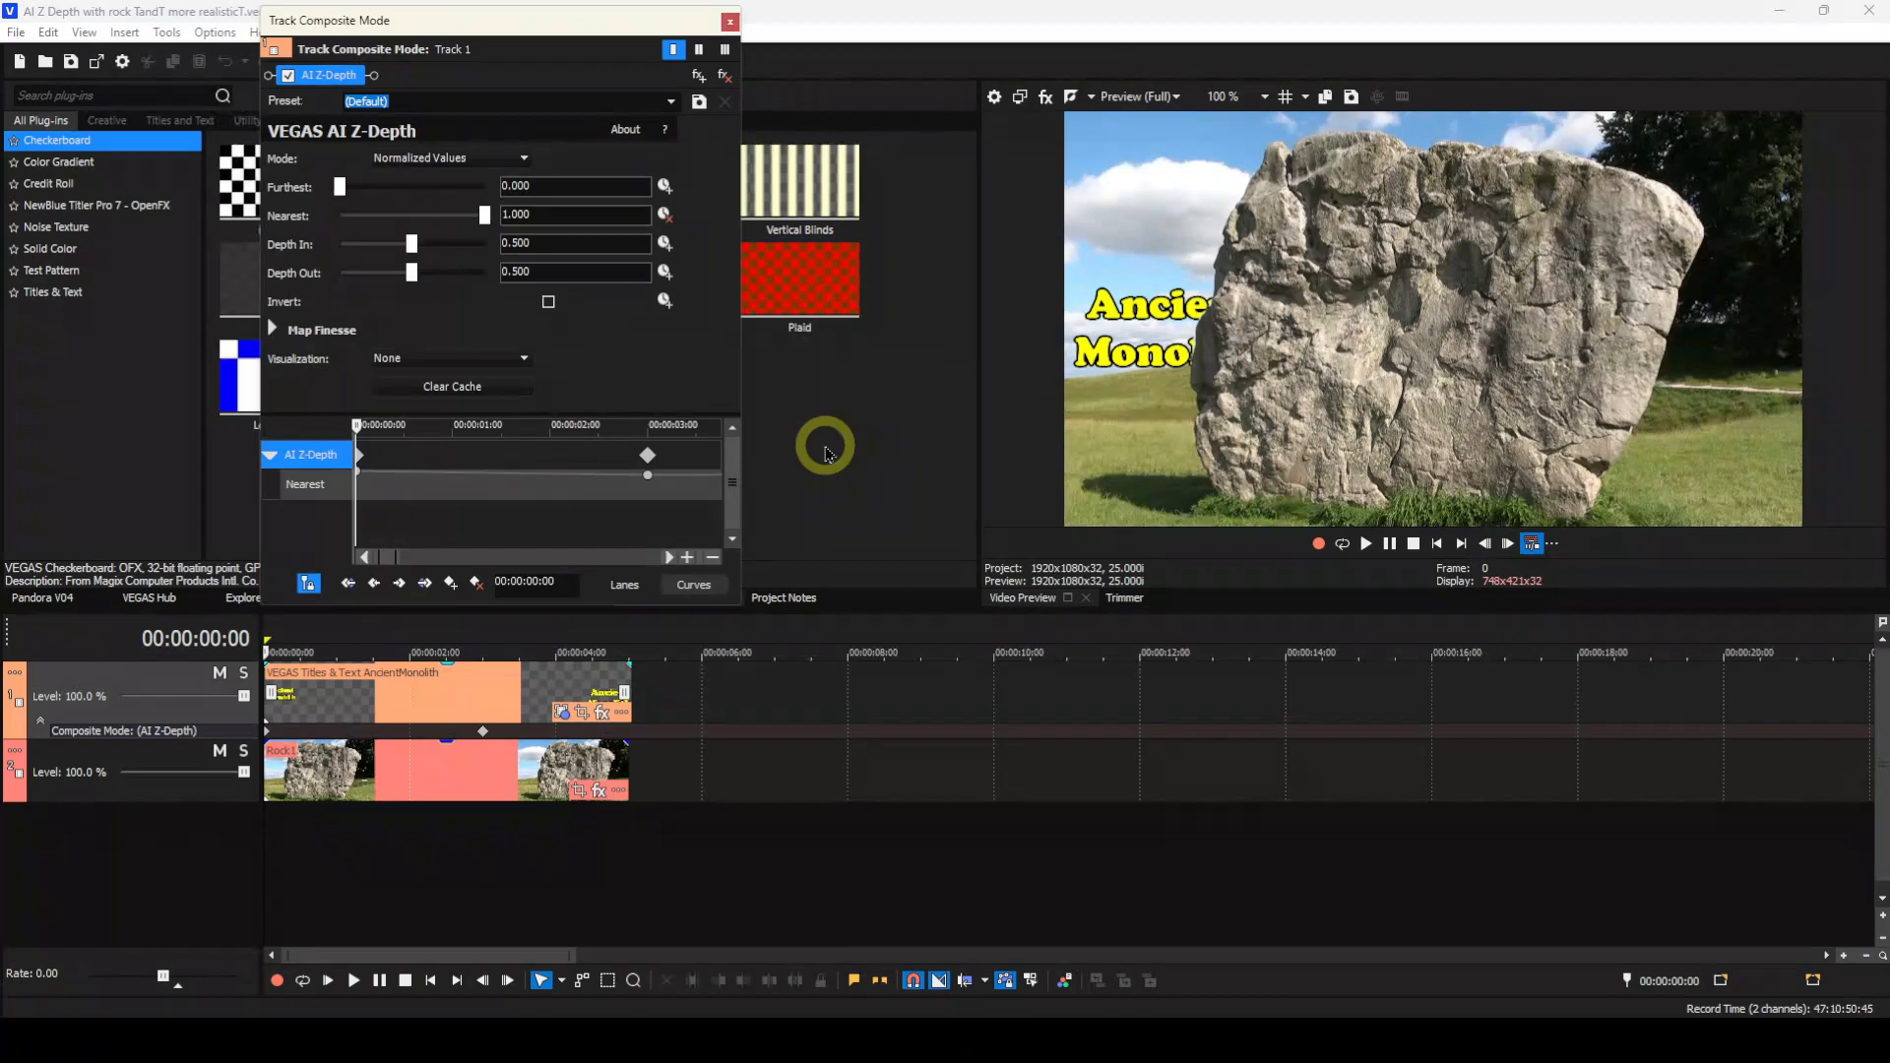
key("space")
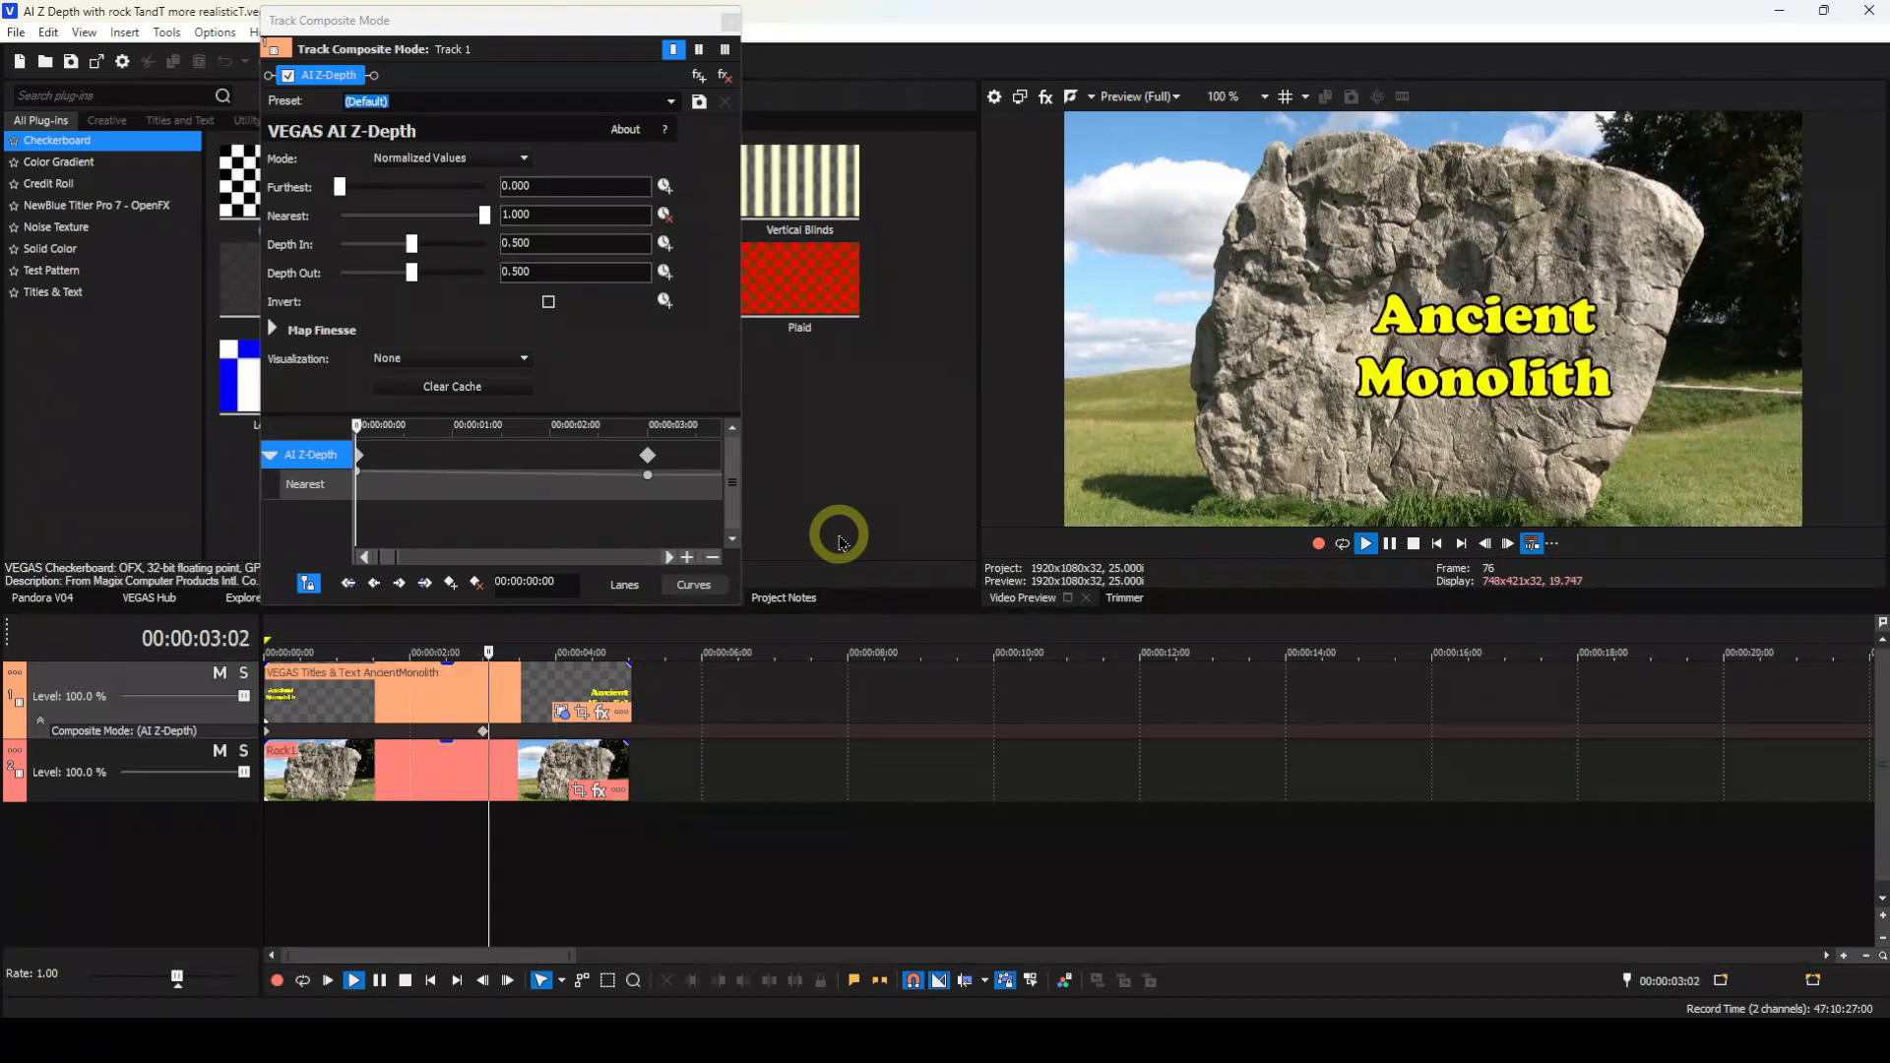
key("space")
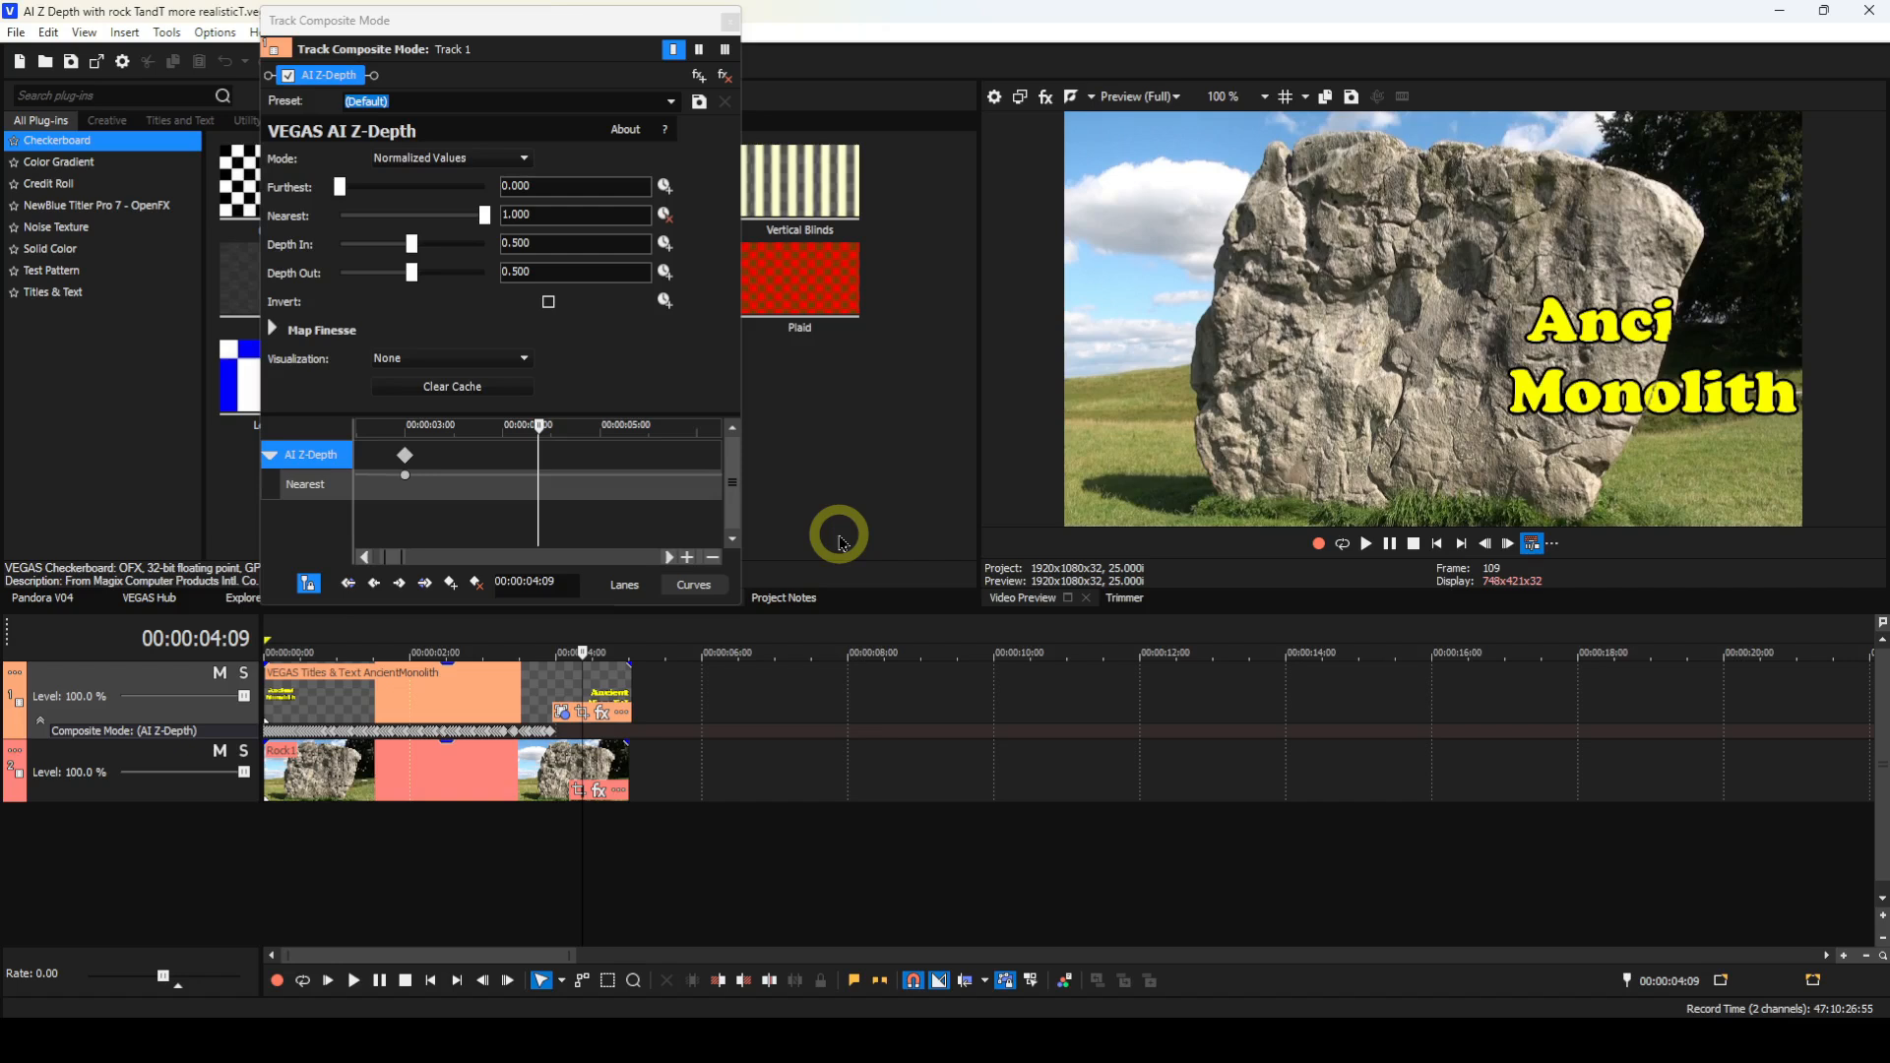
Go back frame by frame to 00:00:02:11 and examine how the title overlaps the rock's edges
key("Left")
key("Left")
key("Left")
key("Left")
key("Left")
key("Left")
key("Left")
key("Left")
key("Left")
key("Left")
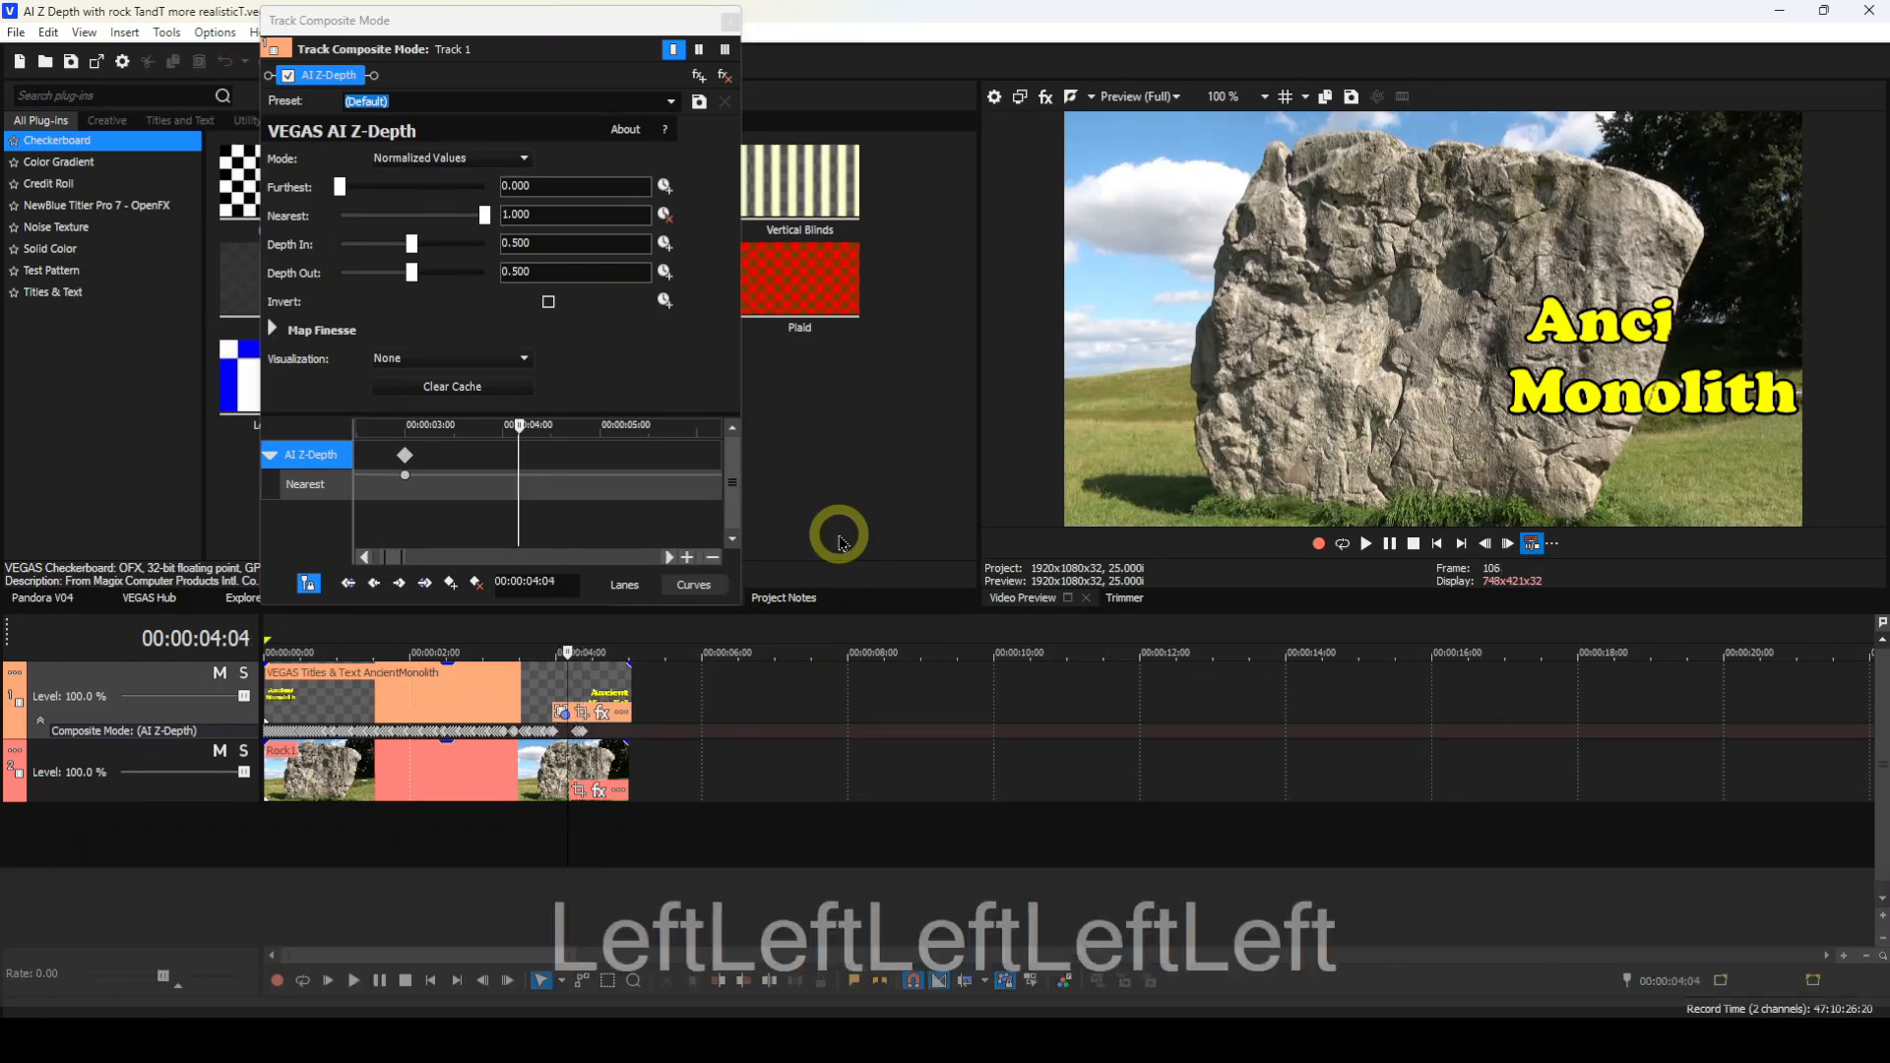
key("Left")
key("Left")
key("Left")
key("Left")
key("Left")
key("Left")
key("Left")
key("Left")
key("Left")
key("Left")
key("Left")
key("Left")
key("Left")
key("Left")
key("Left")
key("Left")
key("Left")
key("Left")
key("Left")
key("Left")
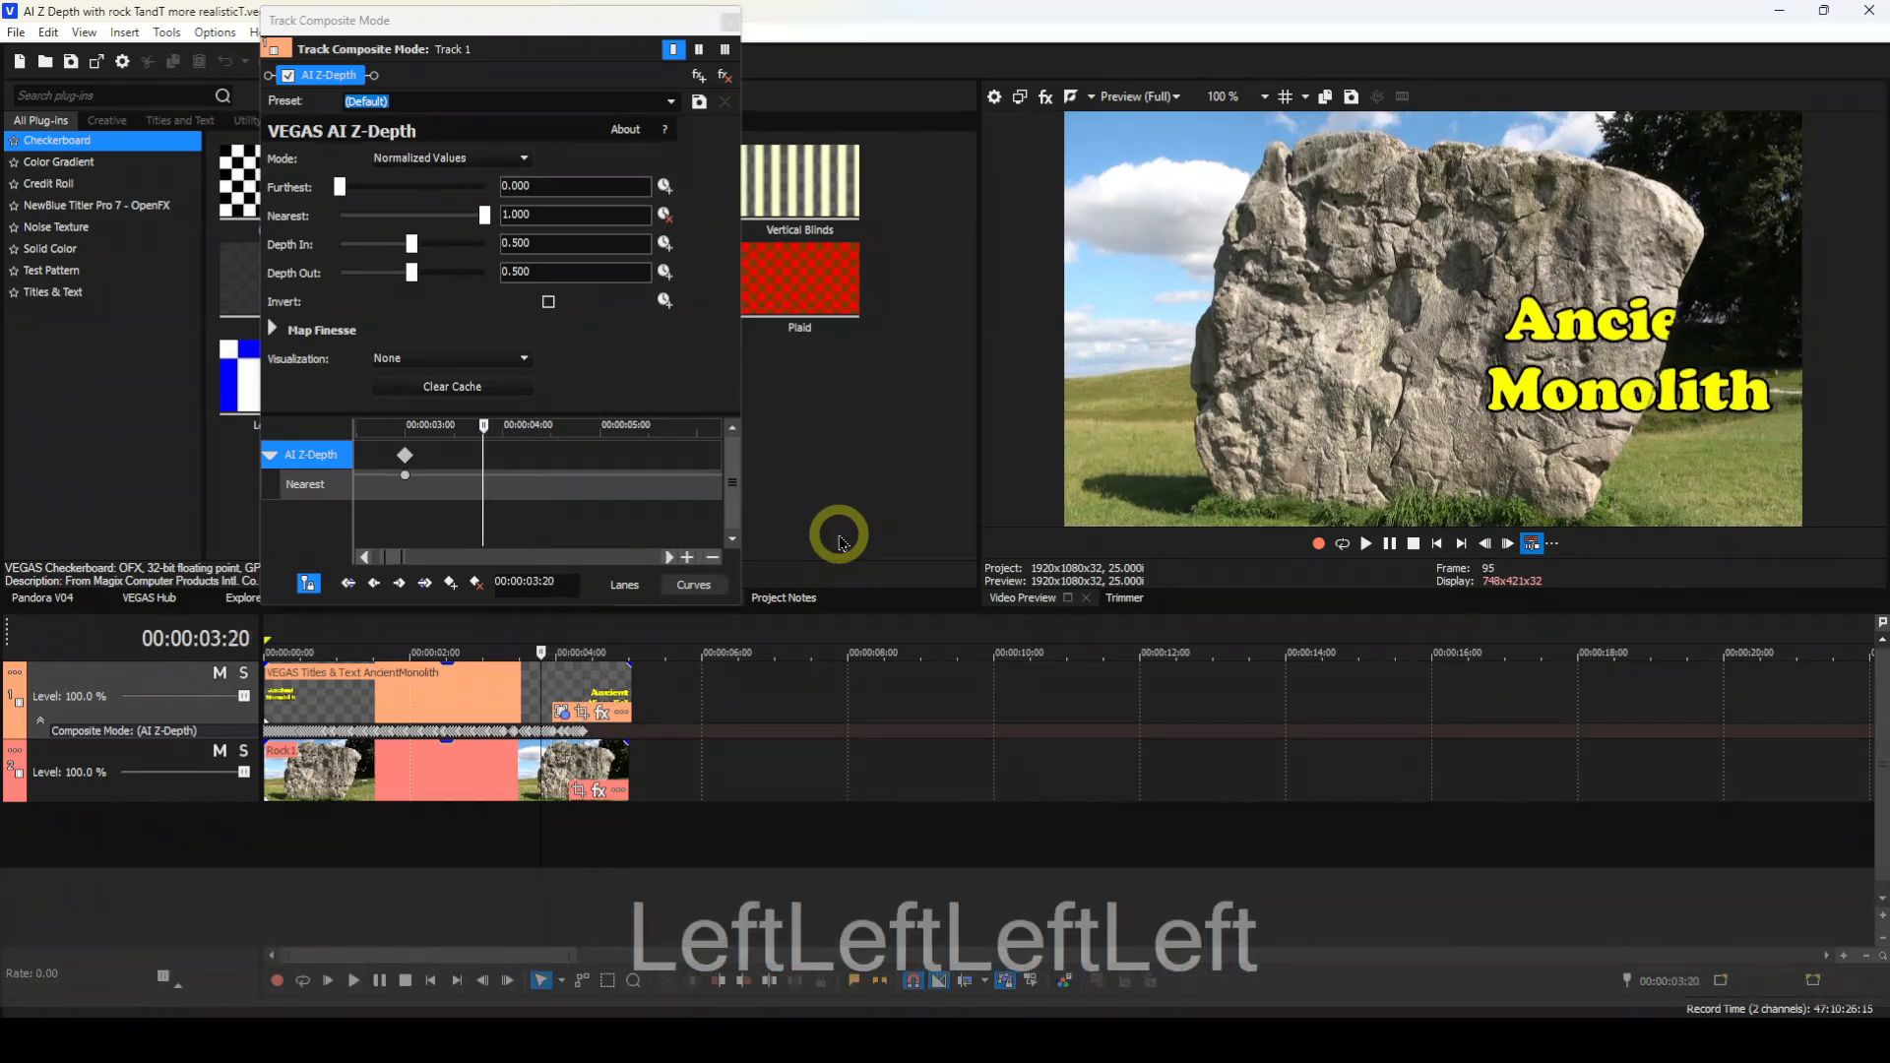
key("Left")
key("Left")
key("Left")
key("Left")
key("Left")
key("Left")
key("Left")
key("Left")
key("Left")
key("Left")
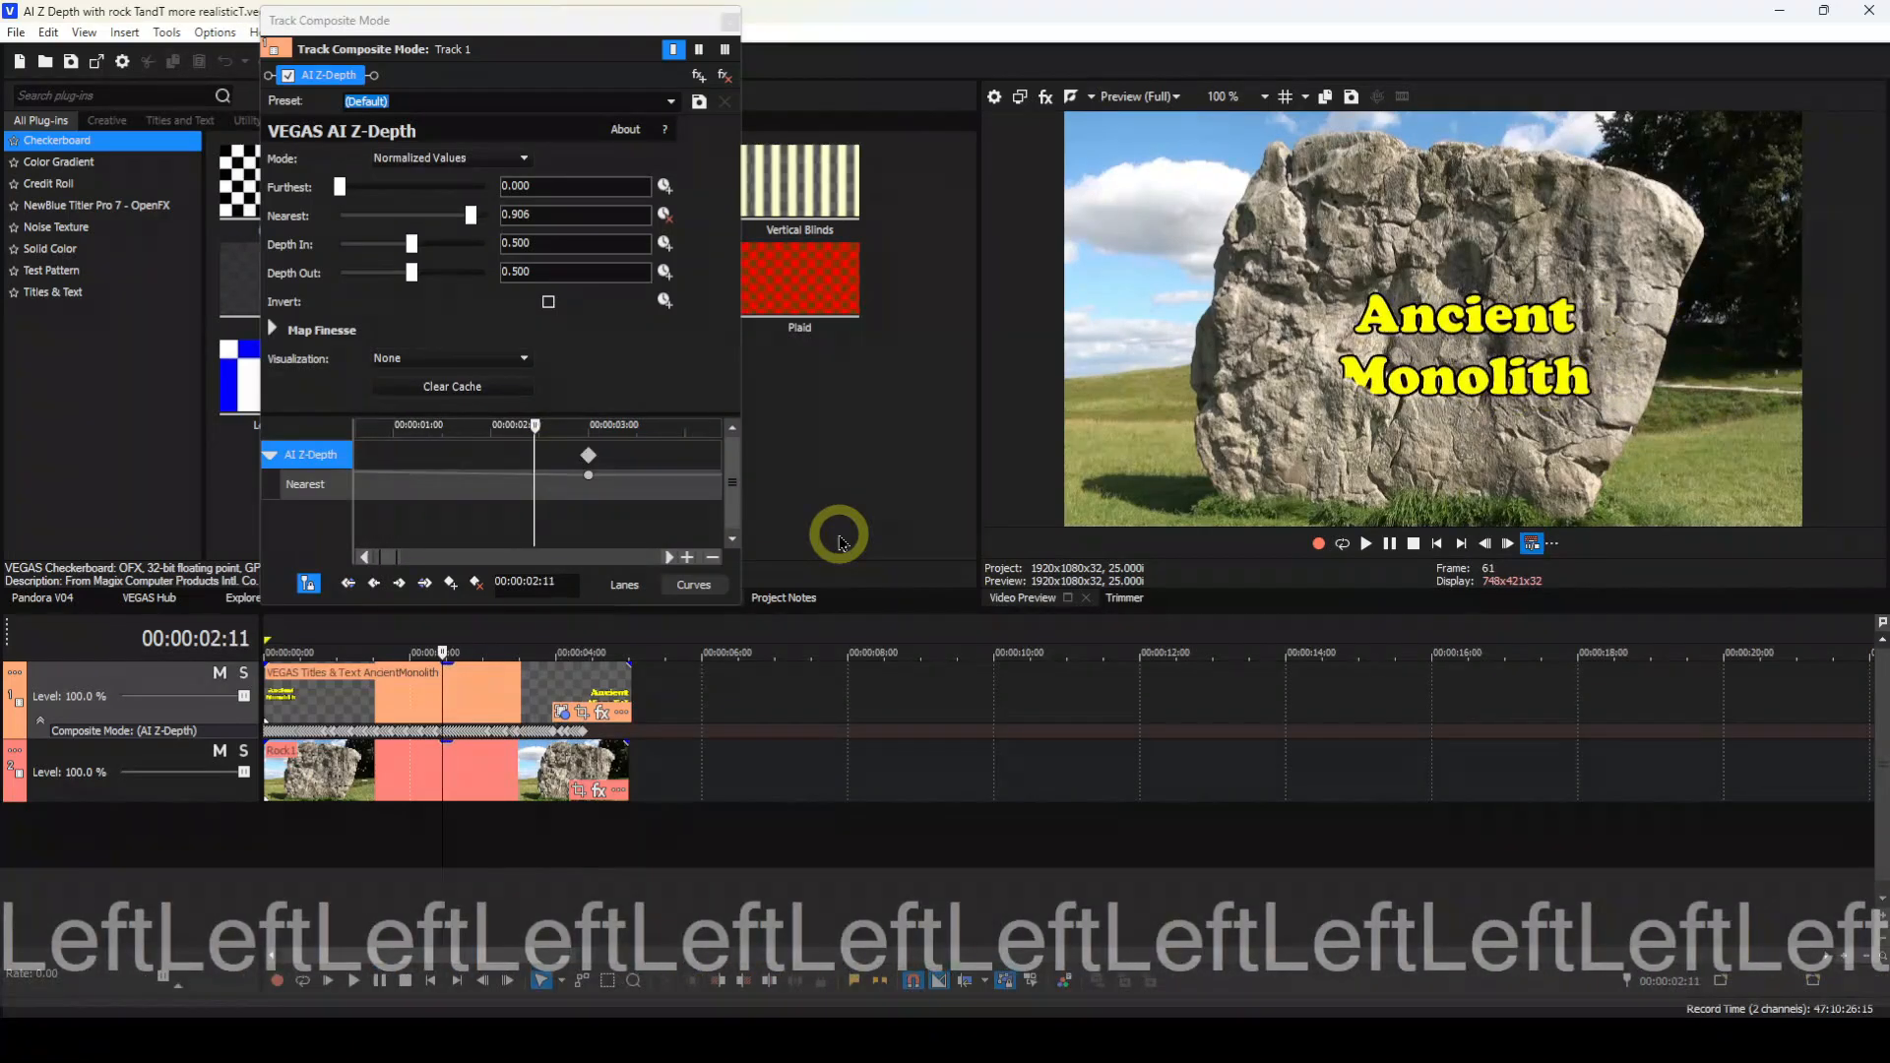
At 00:00:02:17, enable animation for the AI Z-Depth Furthest parameter and set it to 1.000
key("Right")
key("Right")
key("Right")
key("Right")
key("Right")
key("Right")
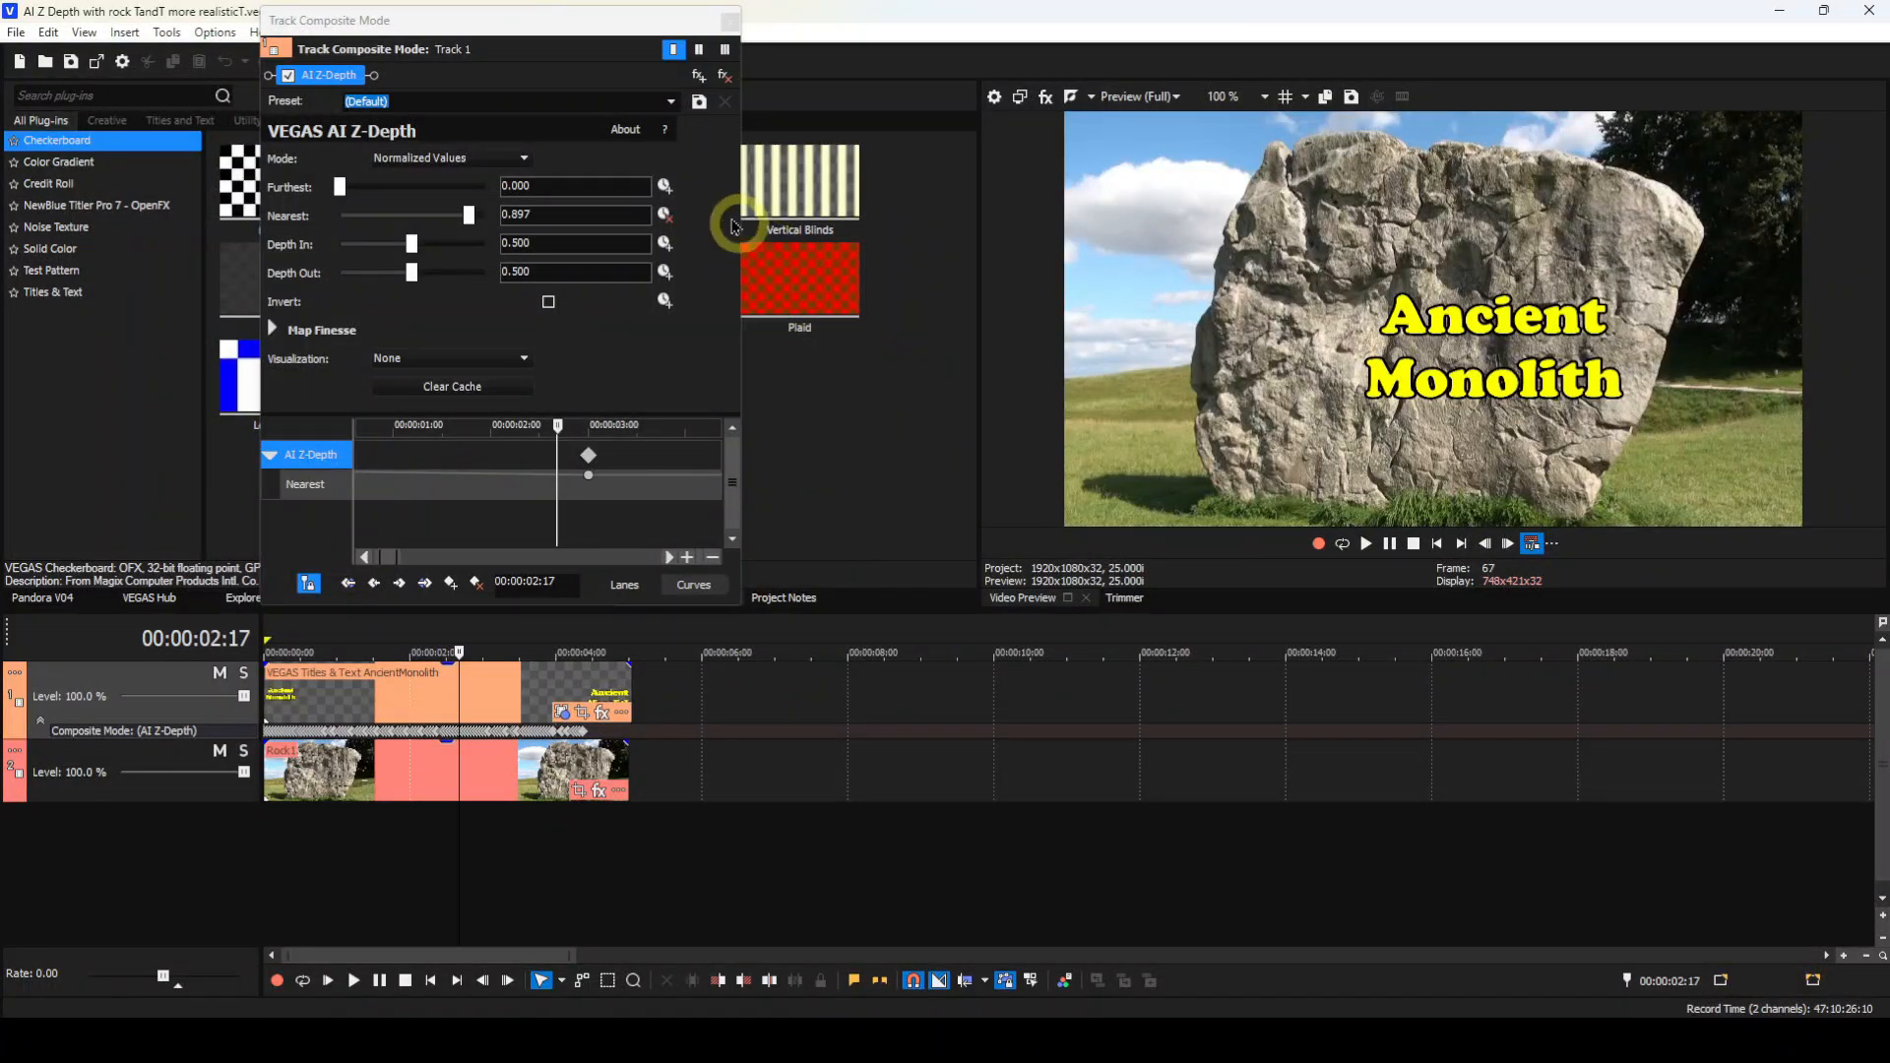
left_click(666, 187)
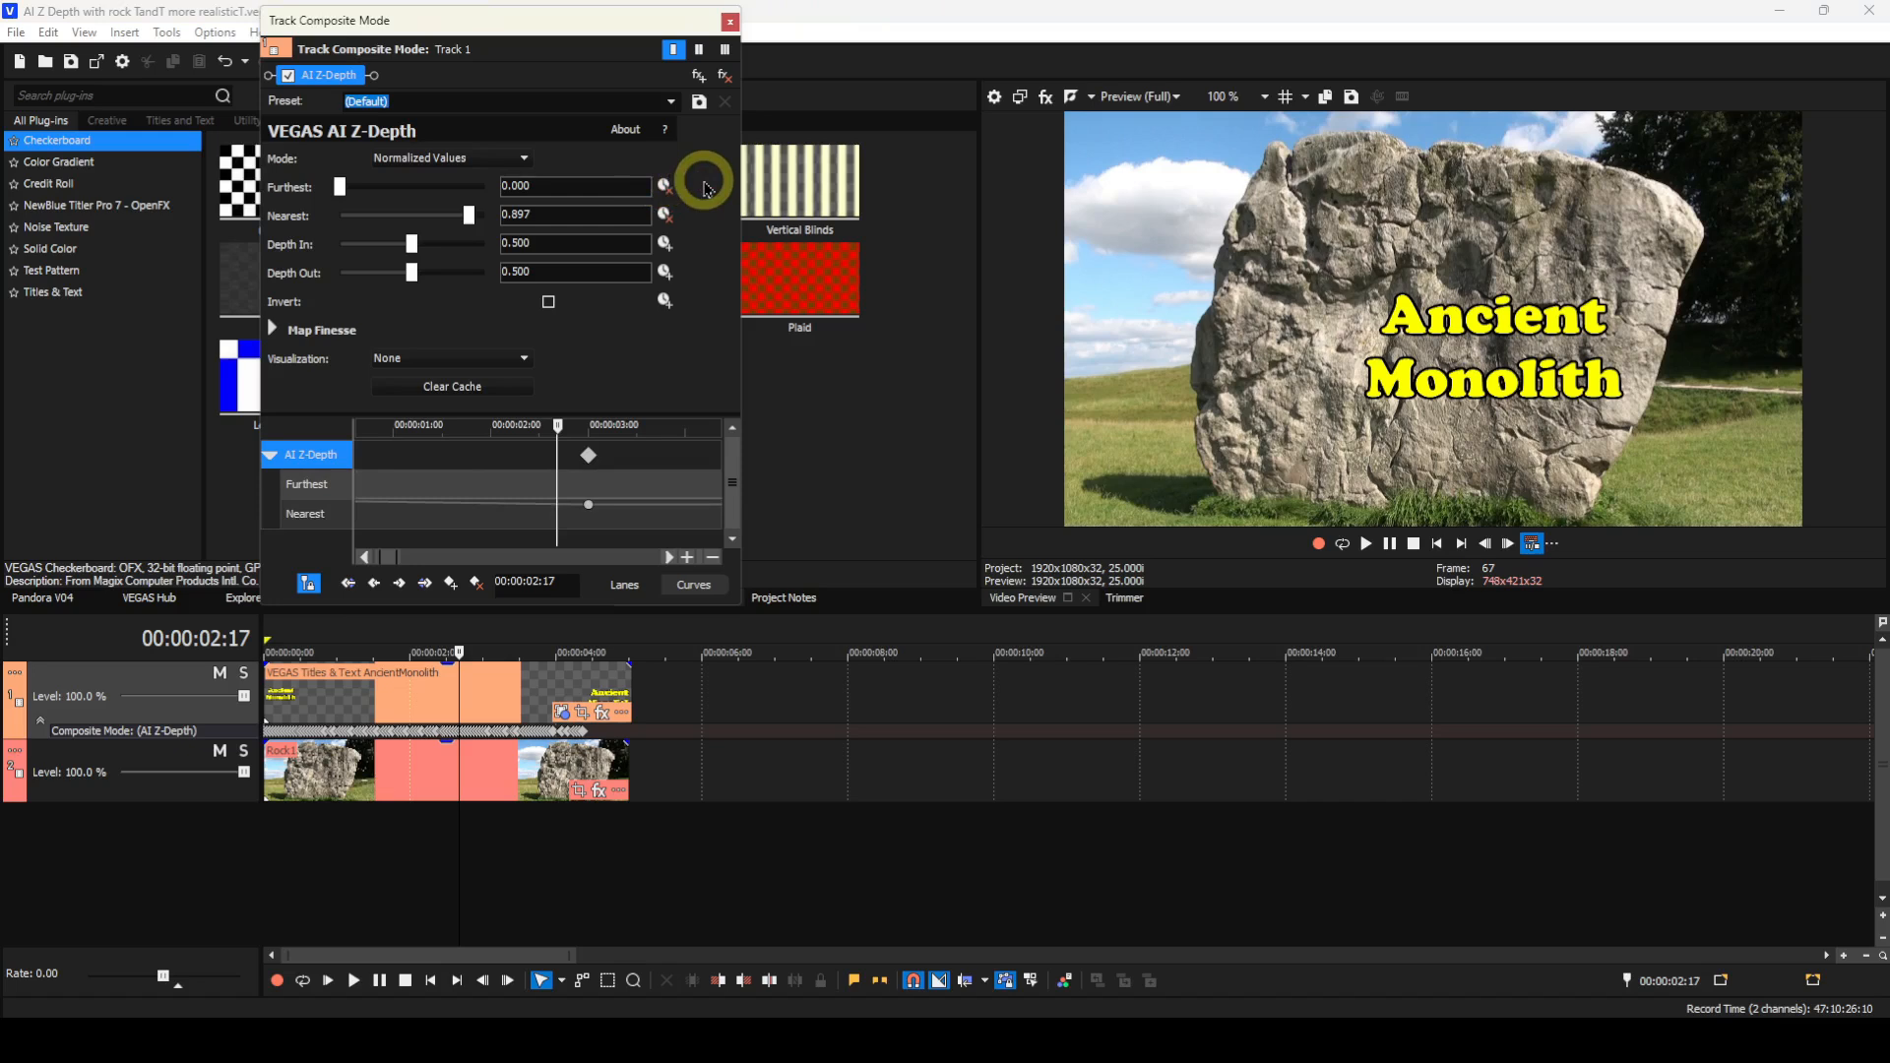
left_click(339, 188)
left_click_drag(340, 188, 716, 192)
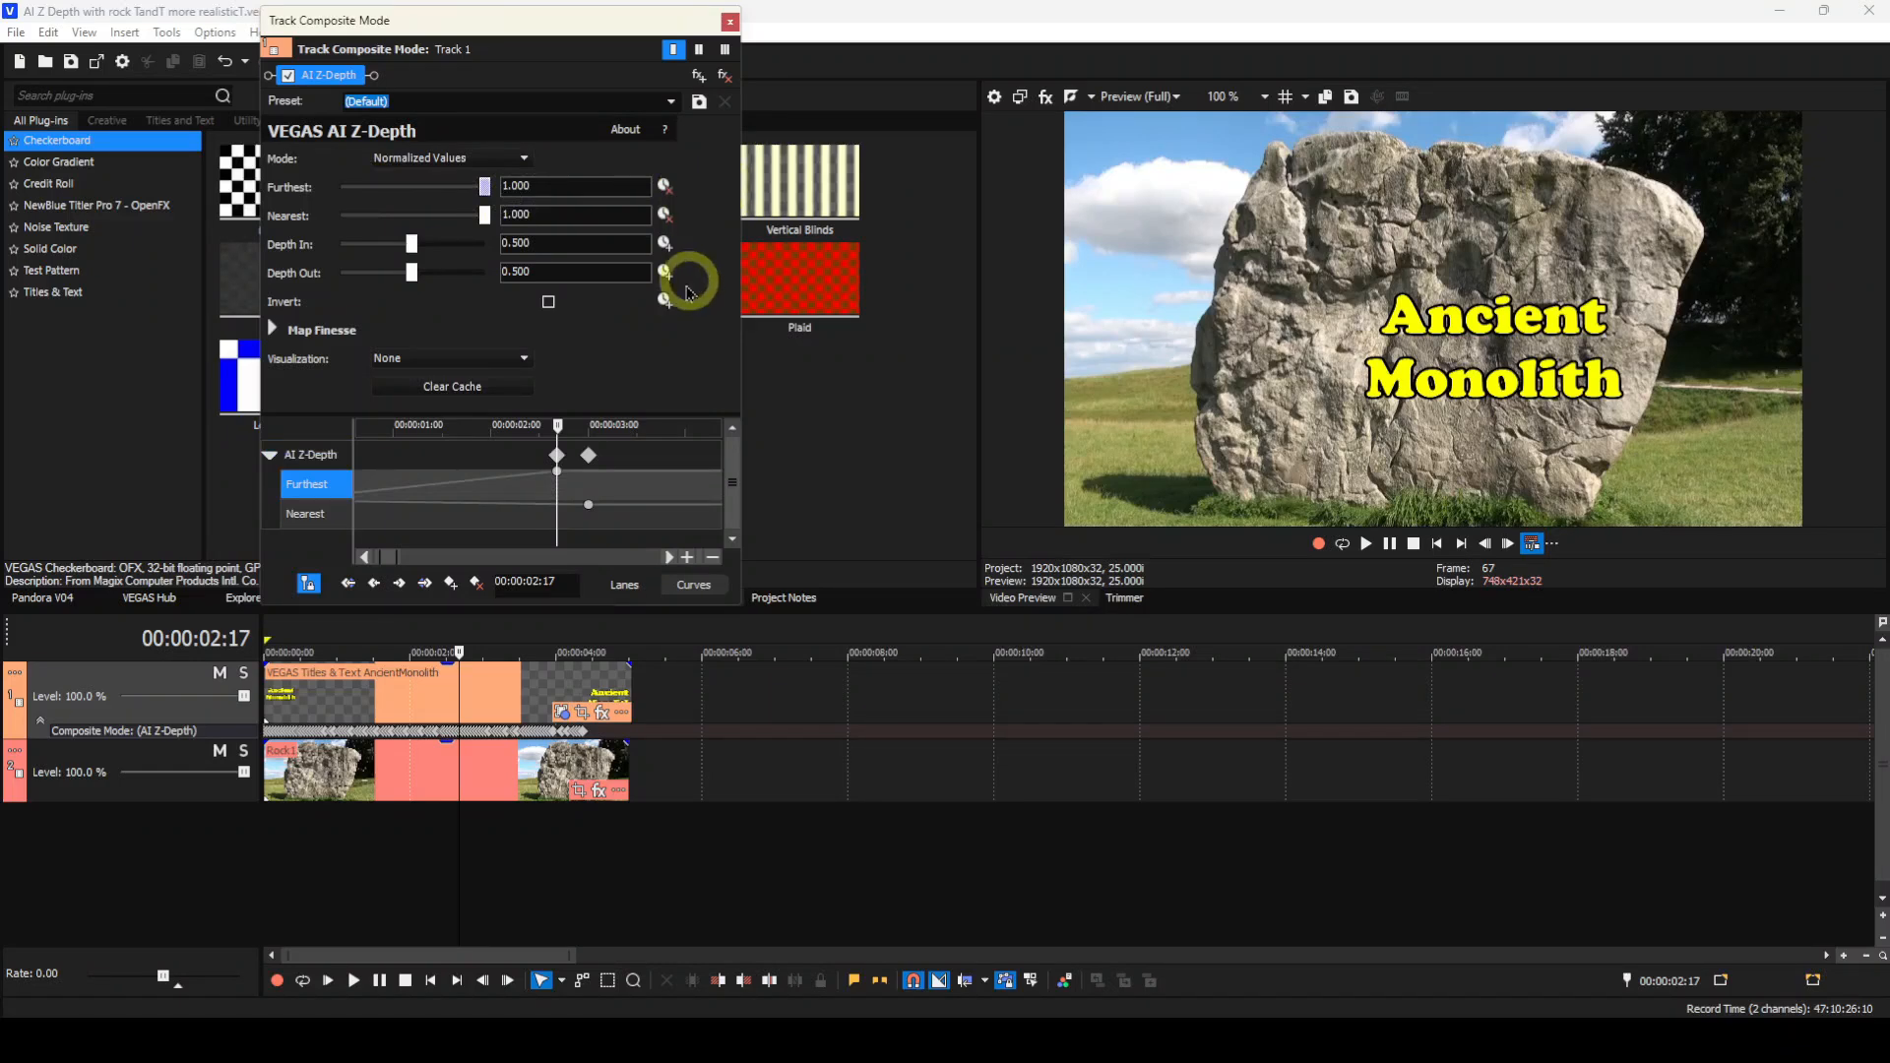
Play the title animation from the start to check the keyframed Furthest depth
left_click(433, 982)
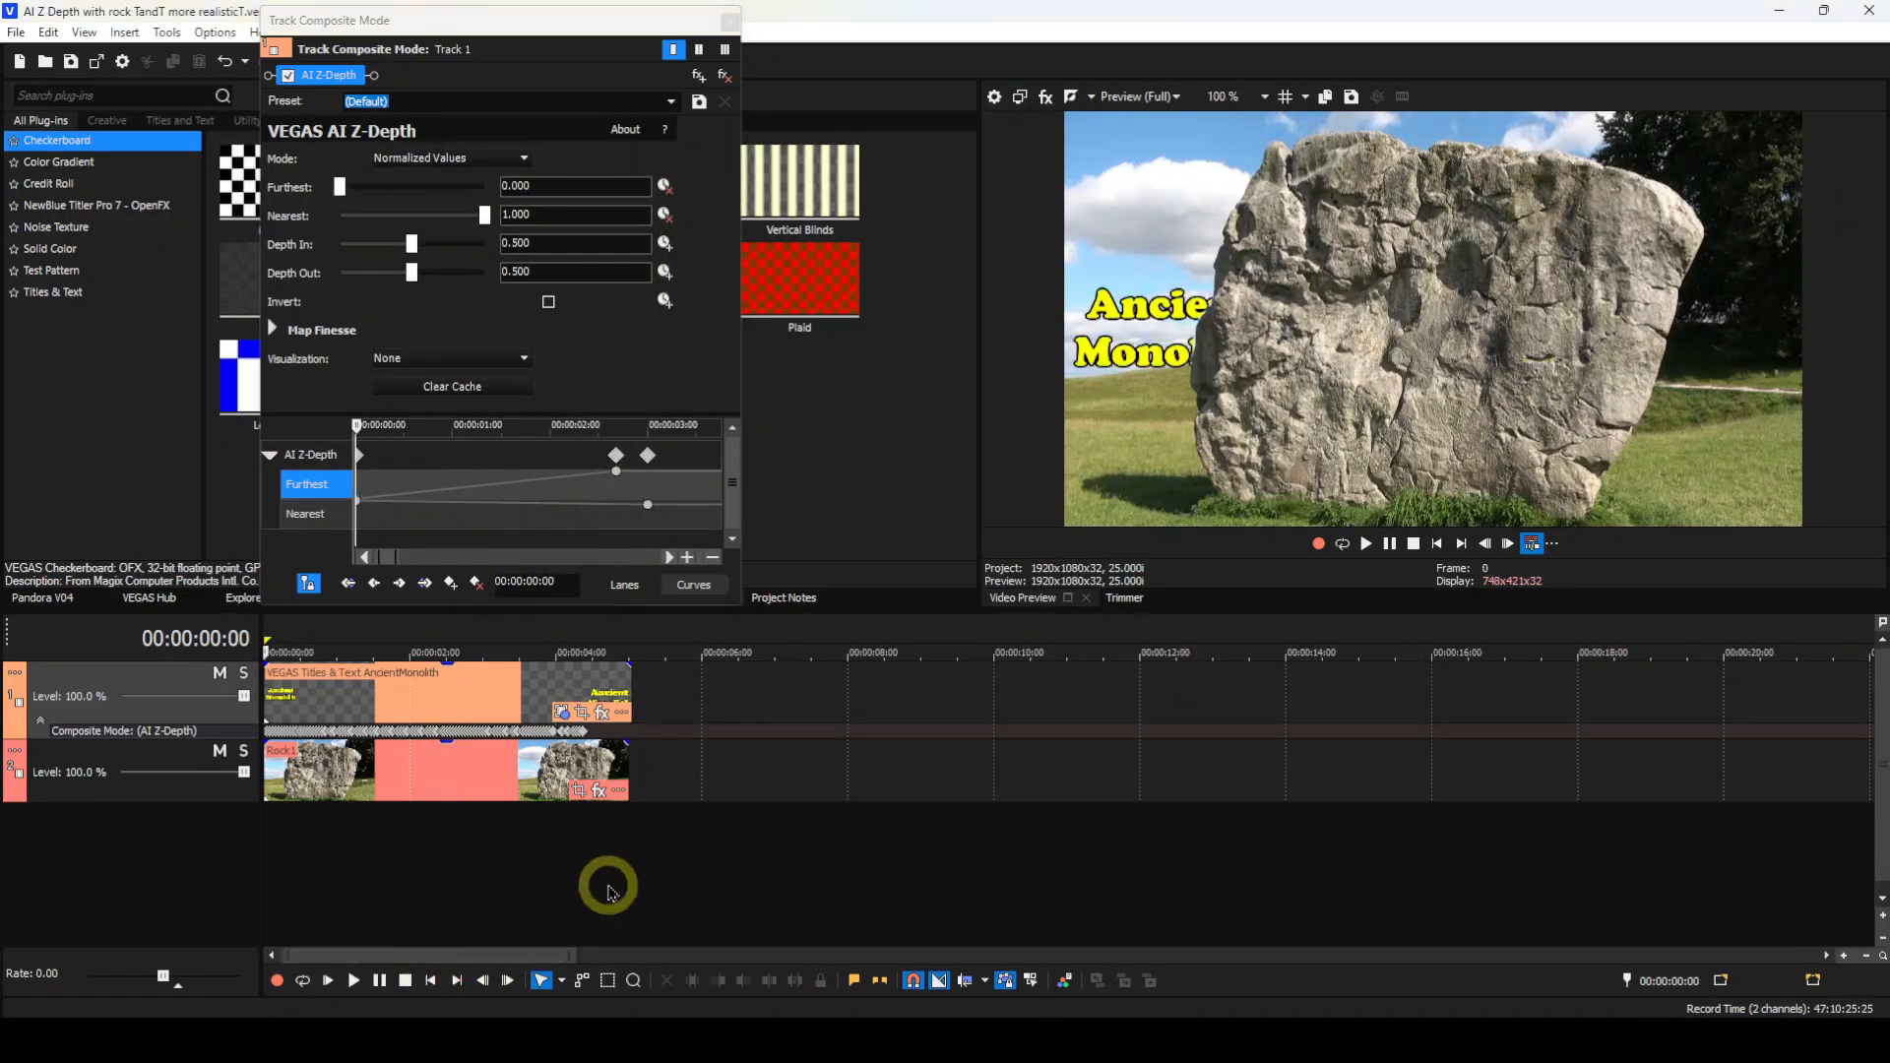
key("space")
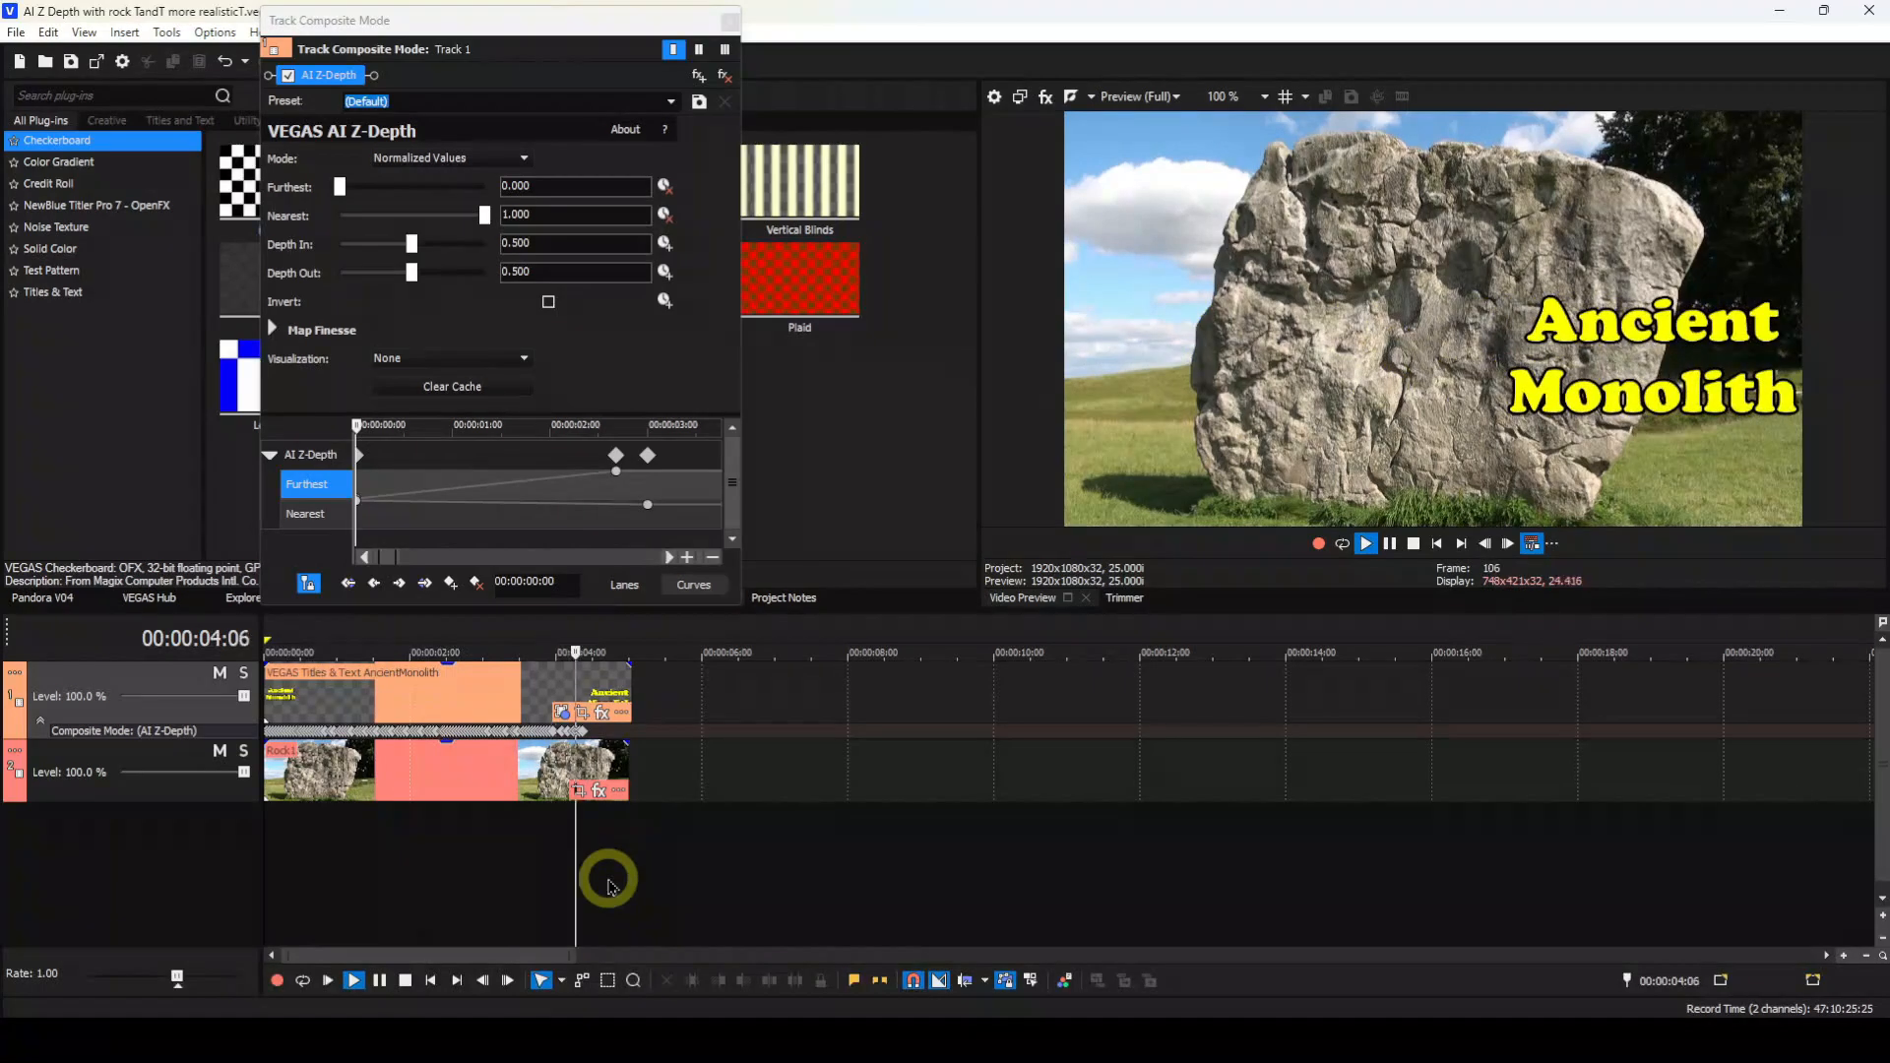
key("space")
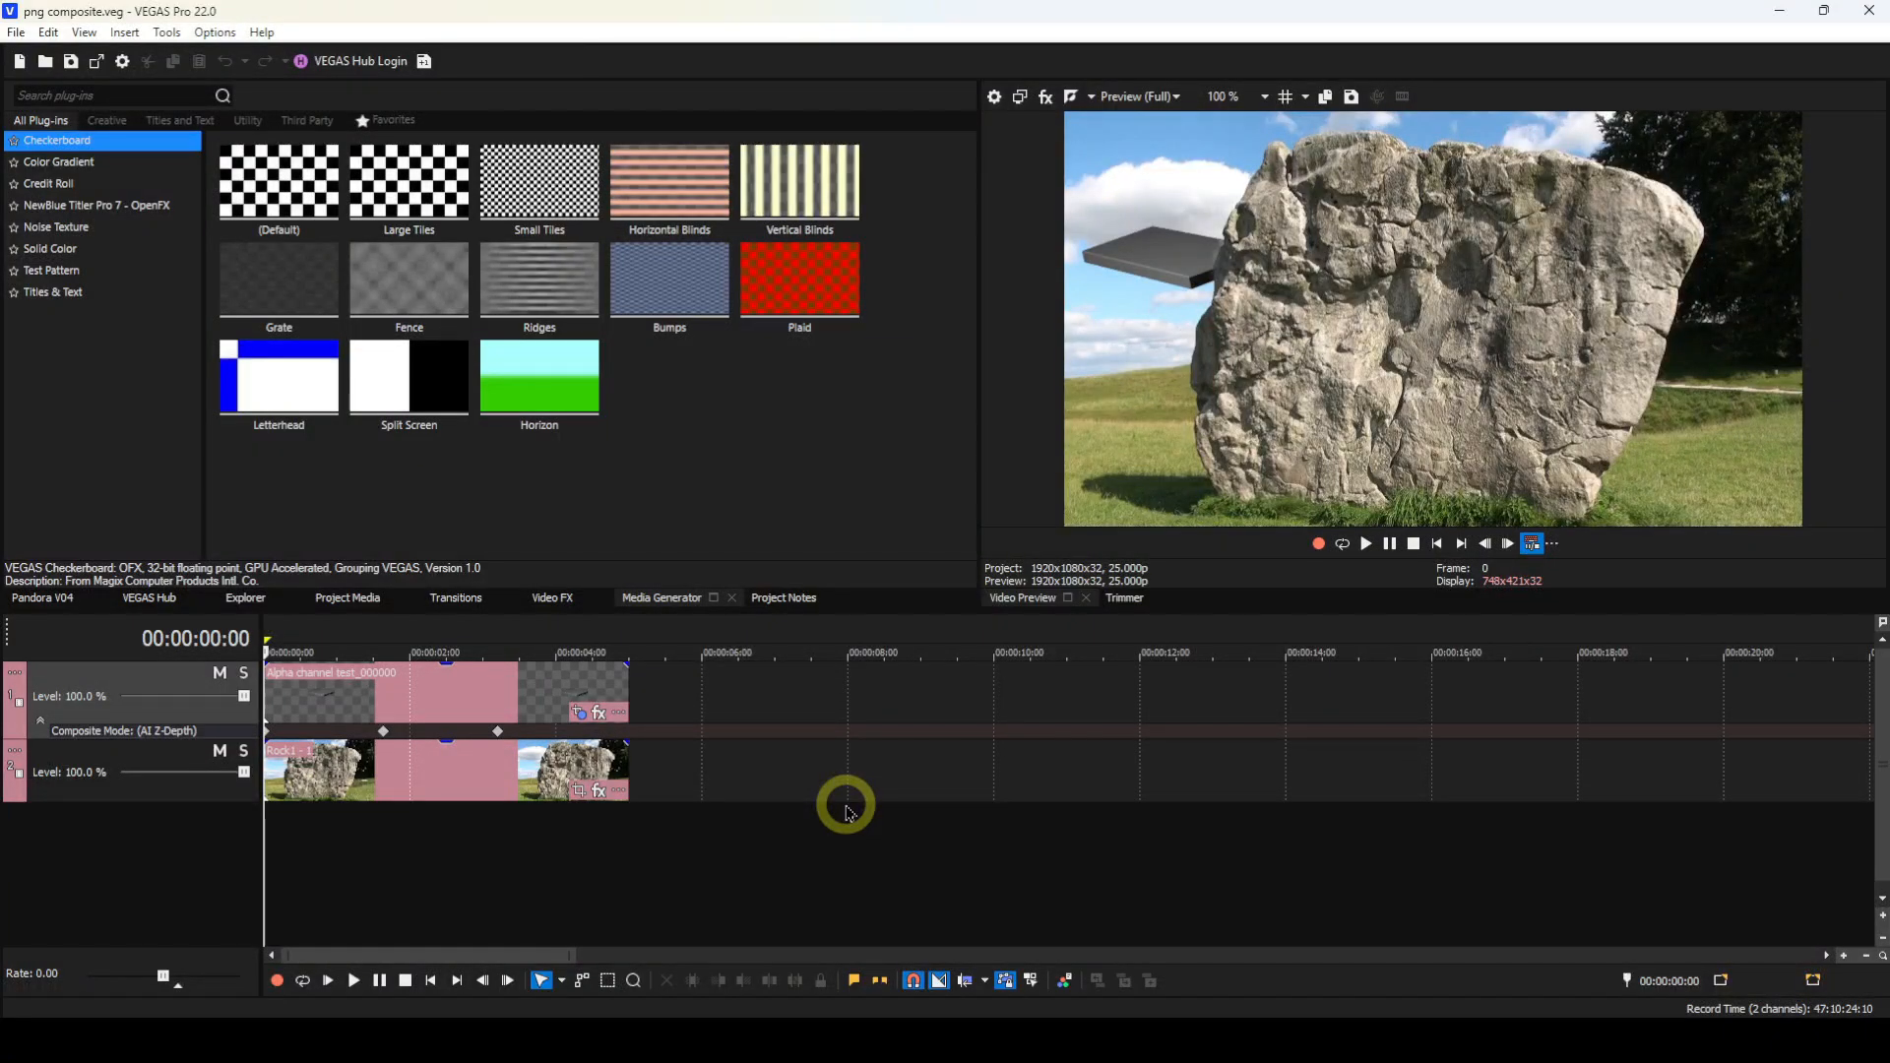
Play the png composite project to view the alpha-channel slab moving around the rock, and stop near the end
key("space")
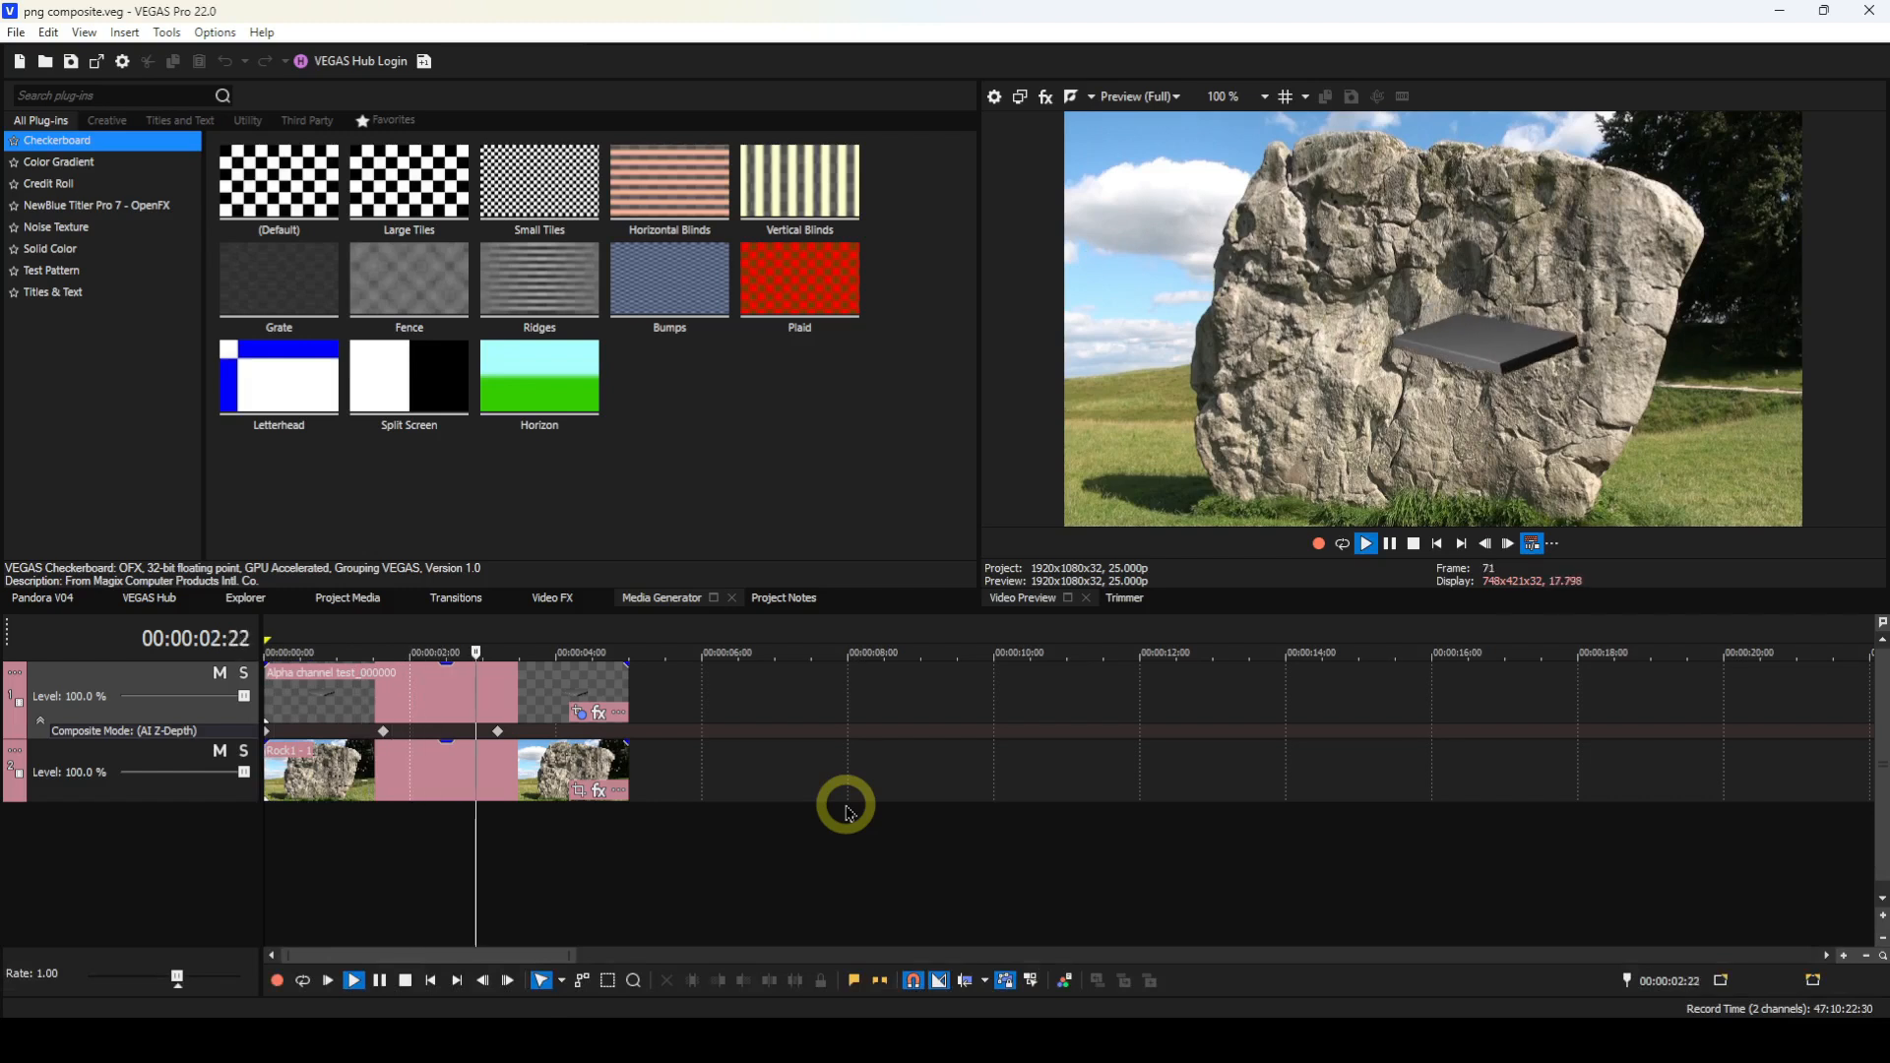
key("space")
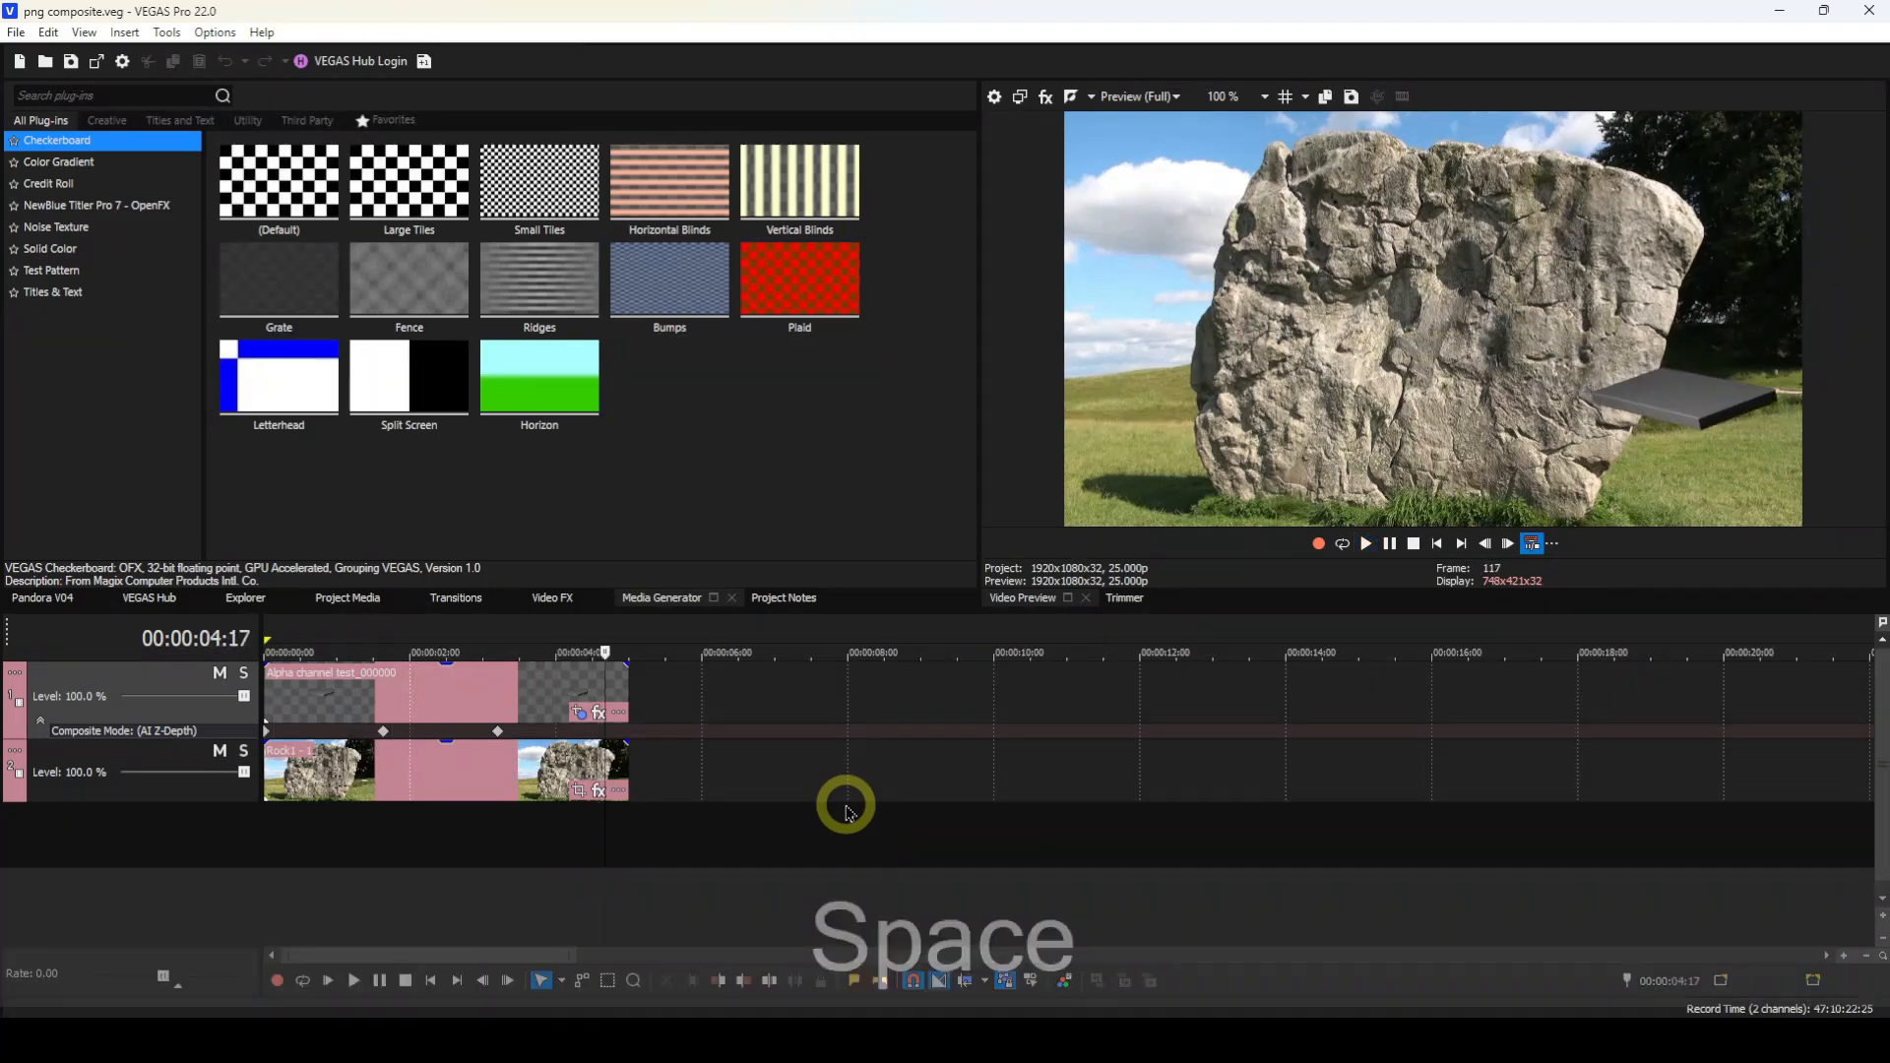
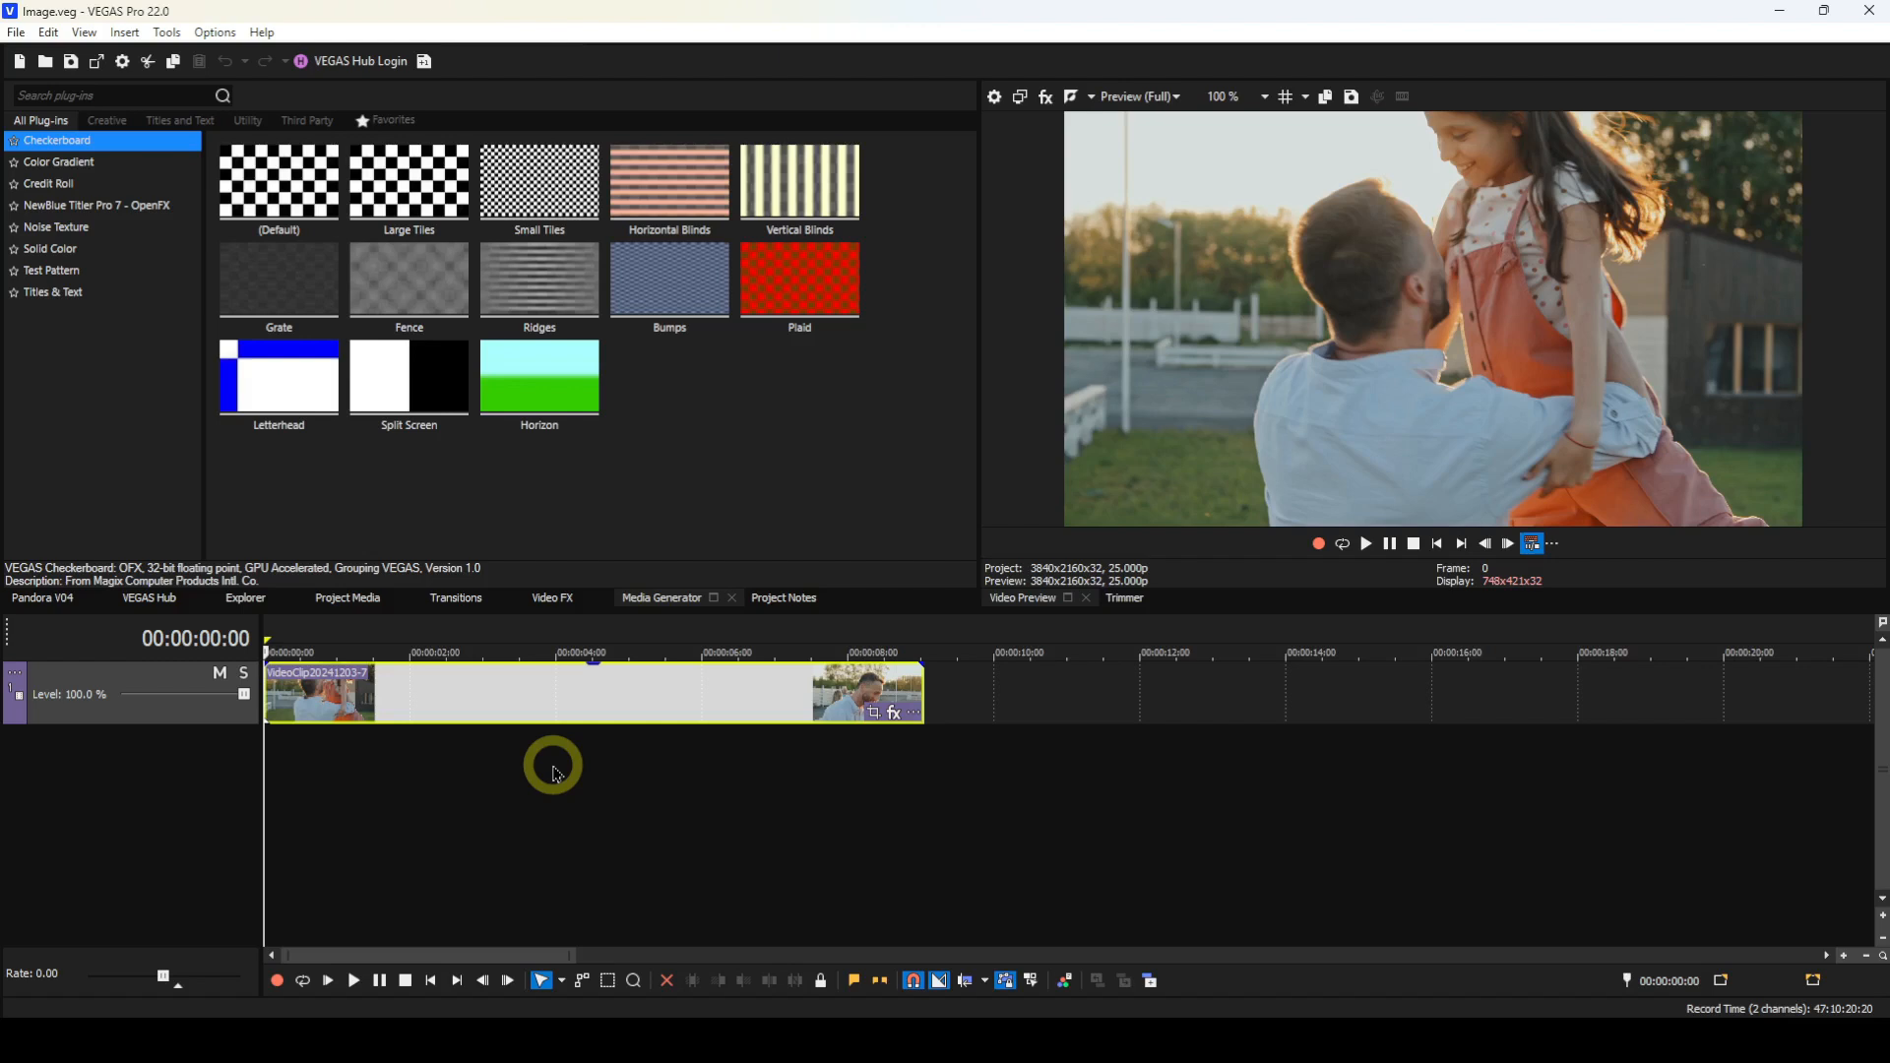
Add the VEGAS AI Z-Depth effect to the VideoClip20241203-7 event
left_click(891, 712)
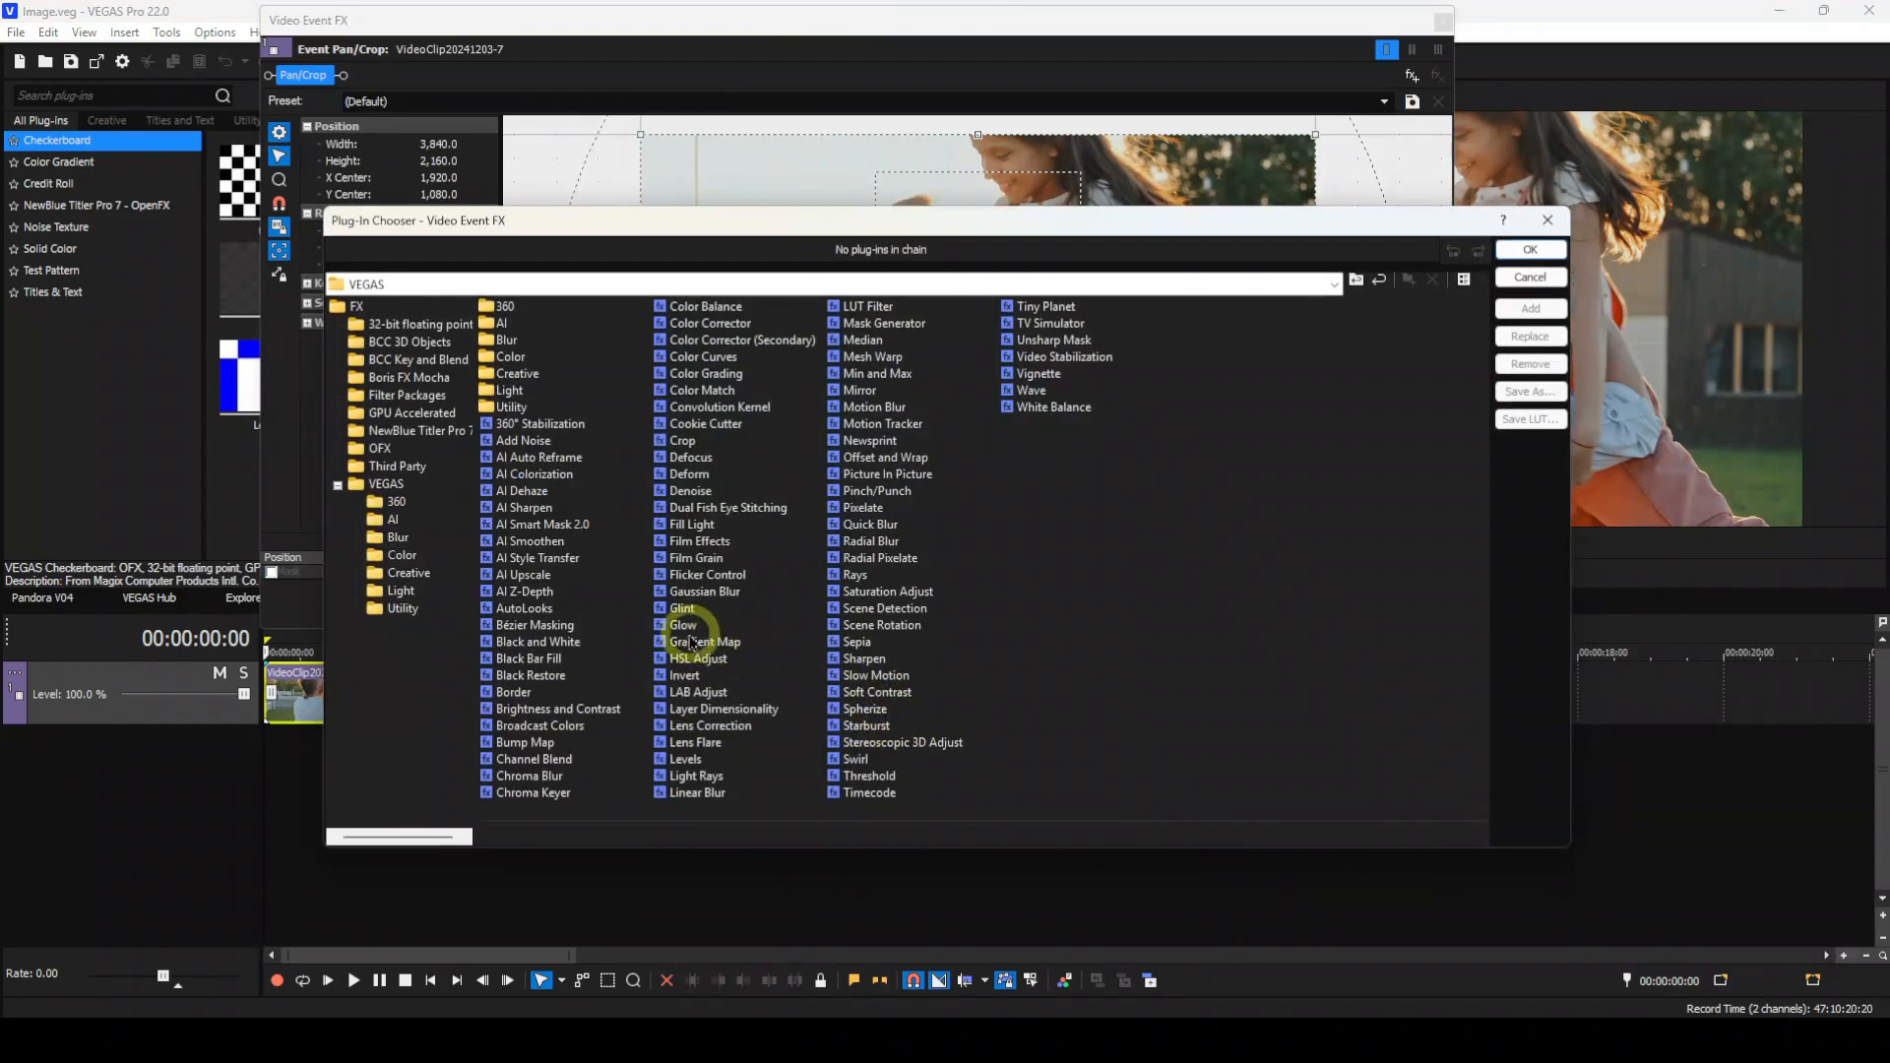
left_click(525, 592)
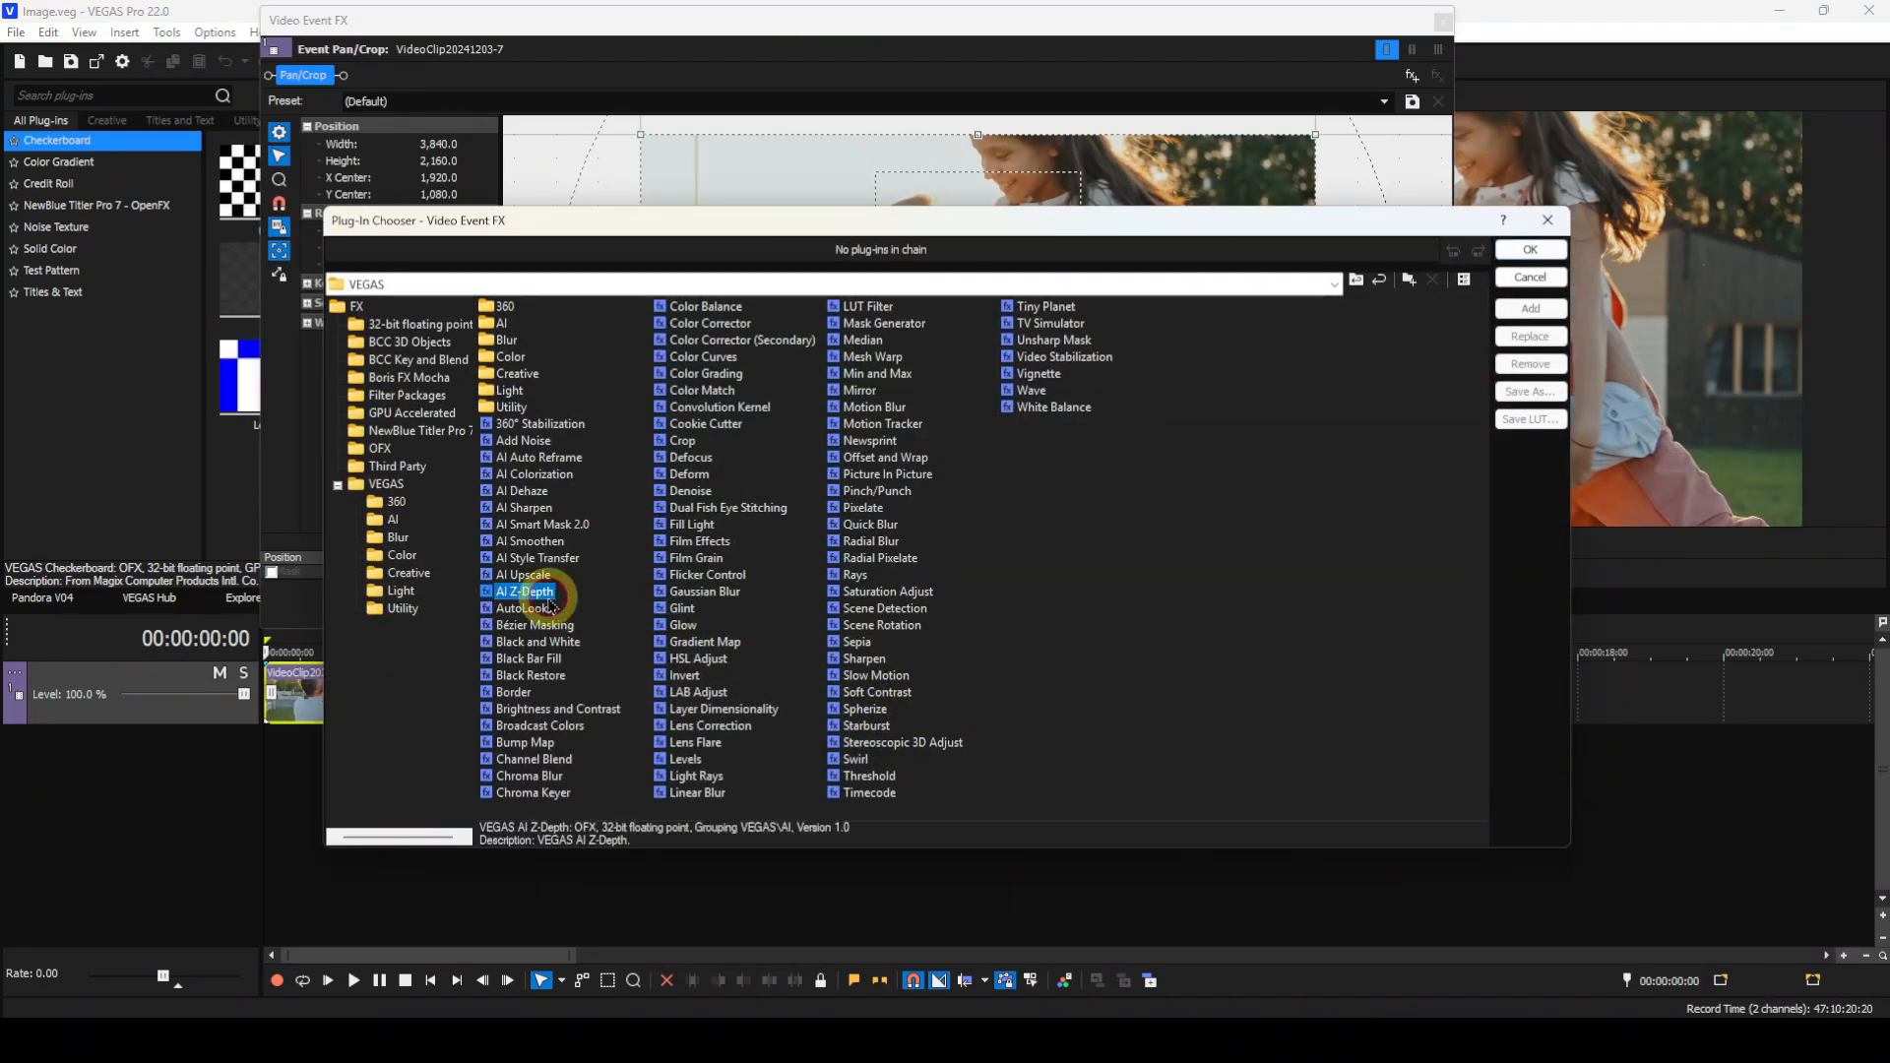
left_click(1542, 313)
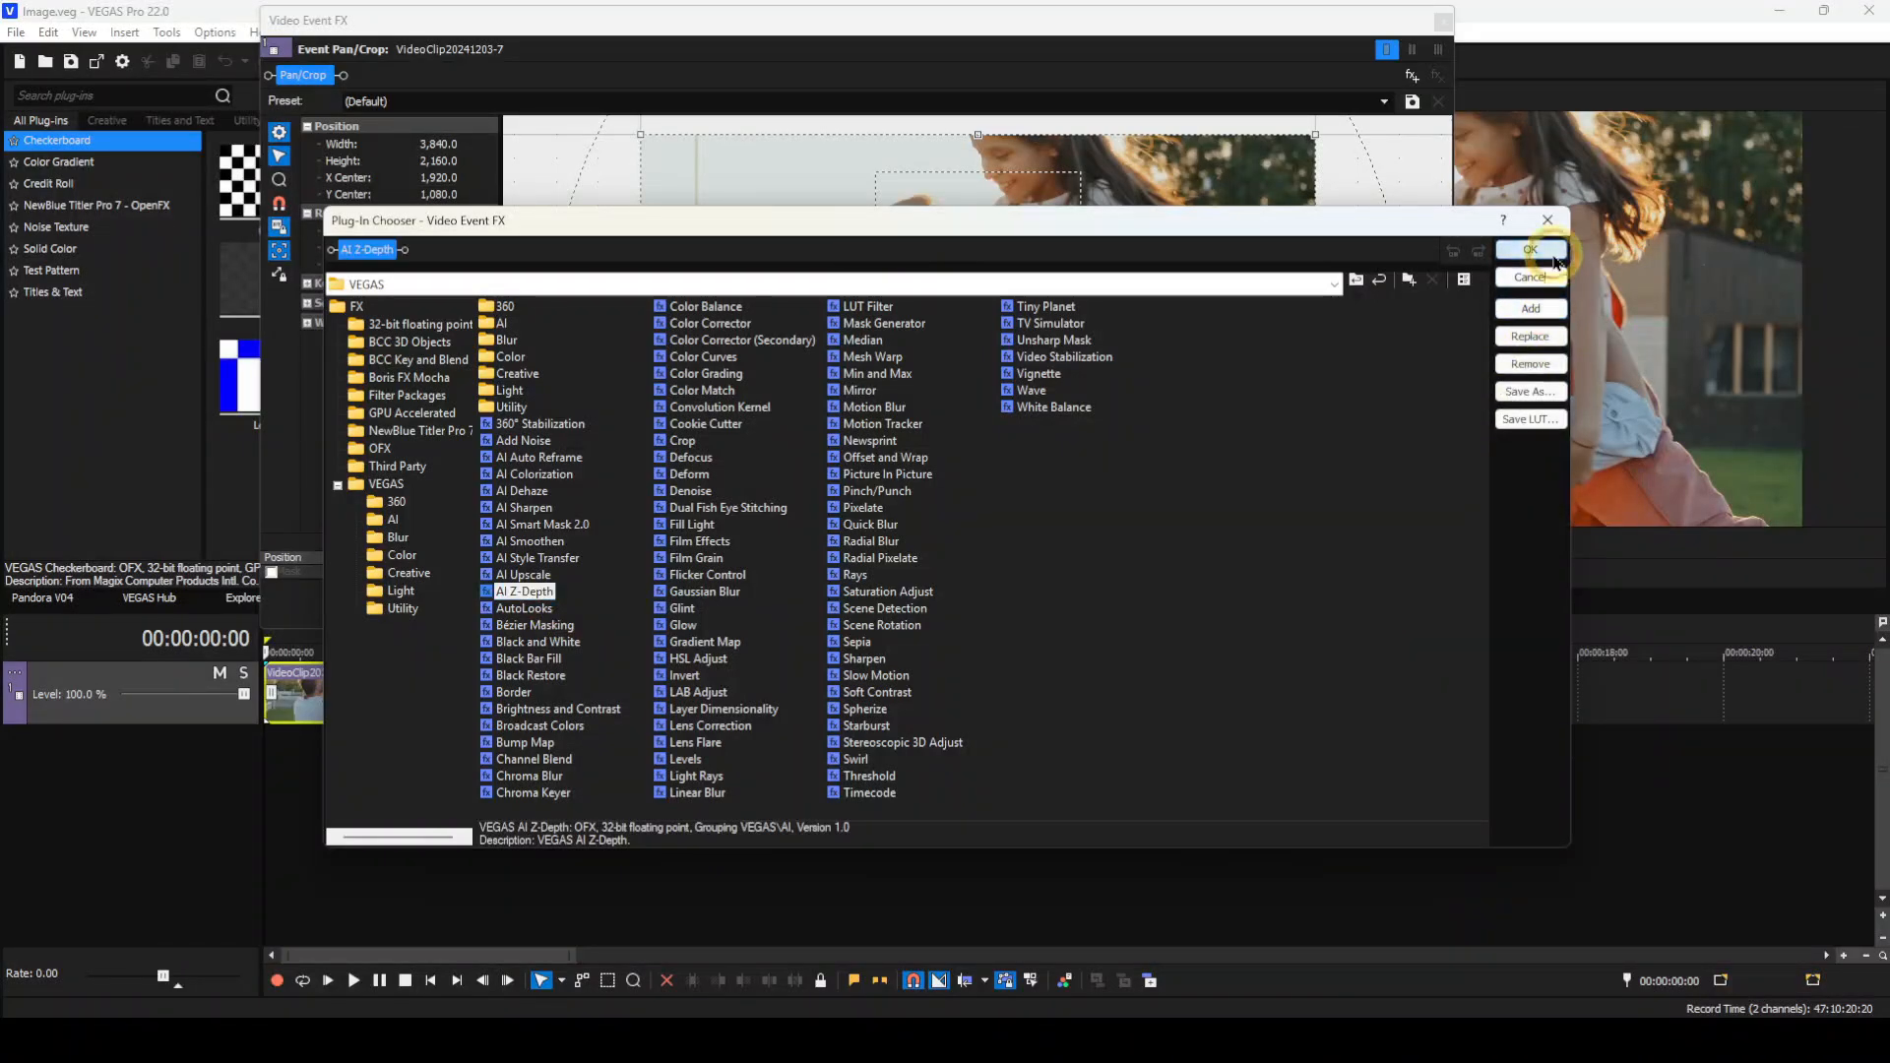
left_click(1530, 250)
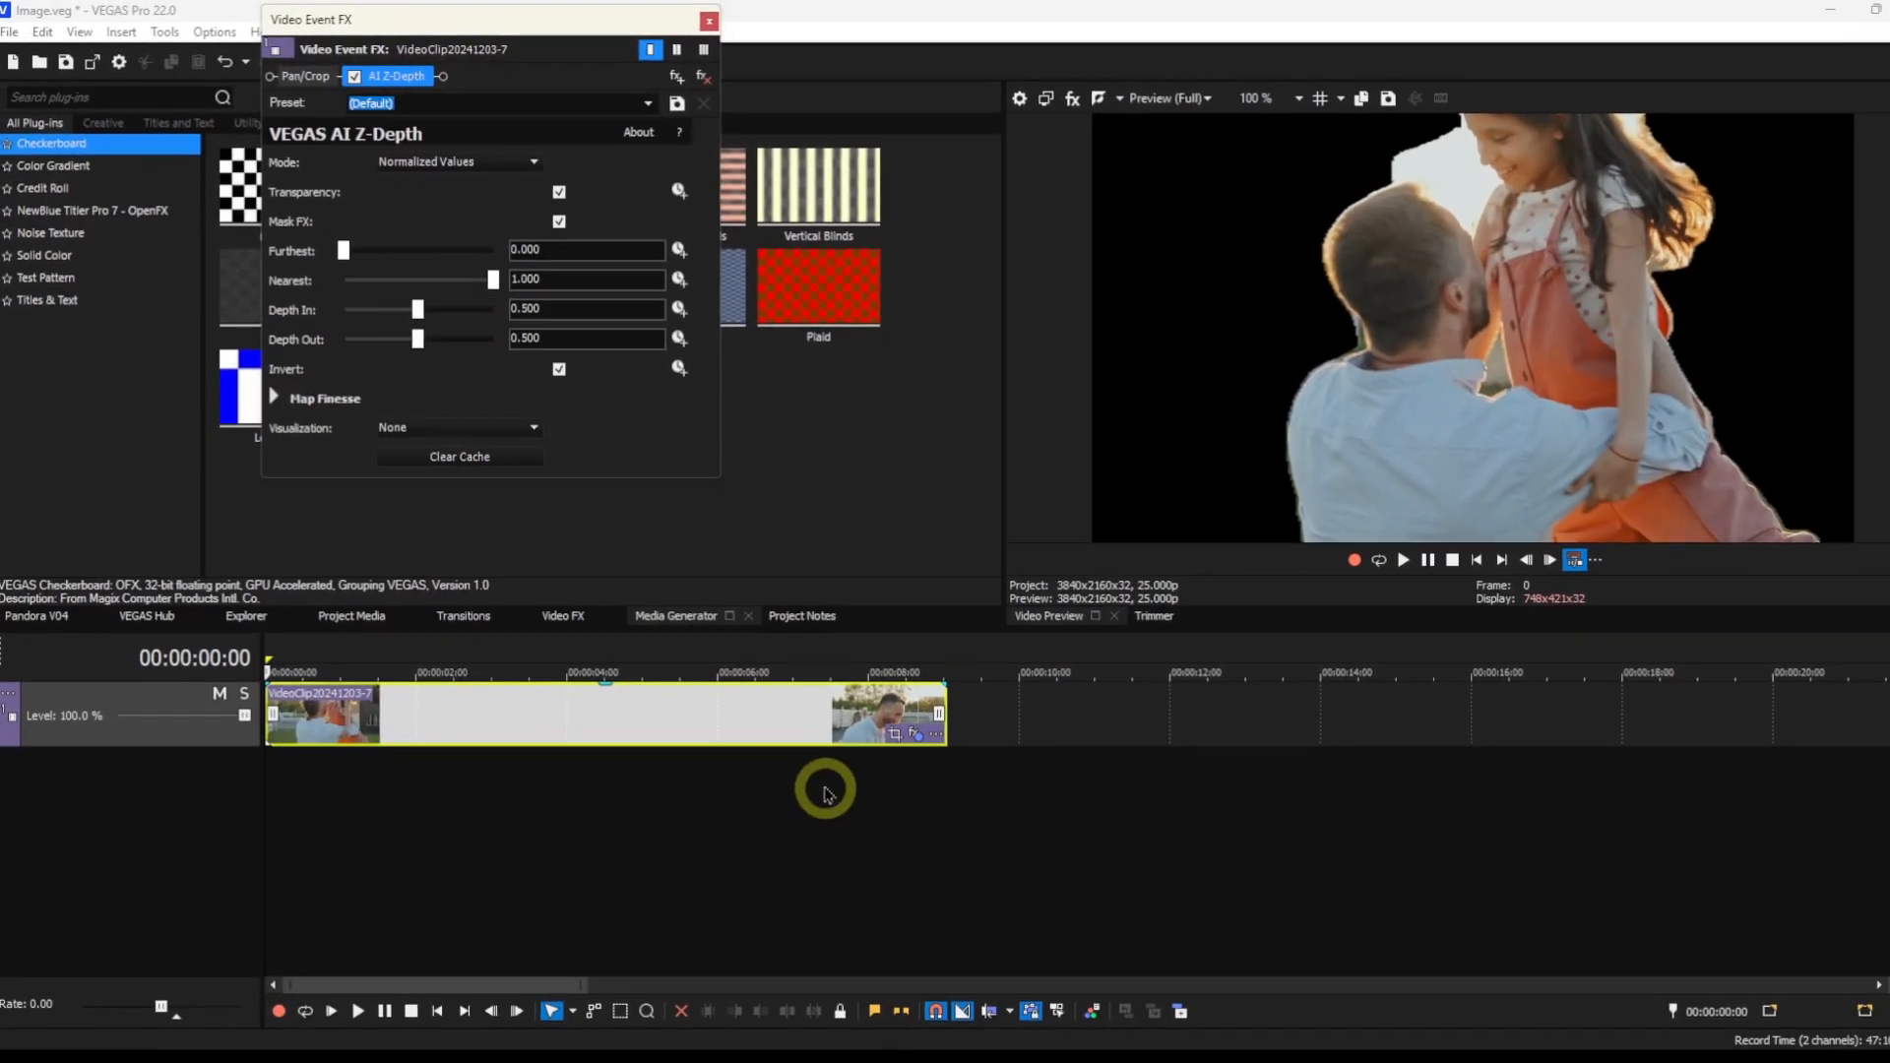
Add the Black and White effect to the clip and place it before AI Z-Depth in the effect chain
left_click(662, 77)
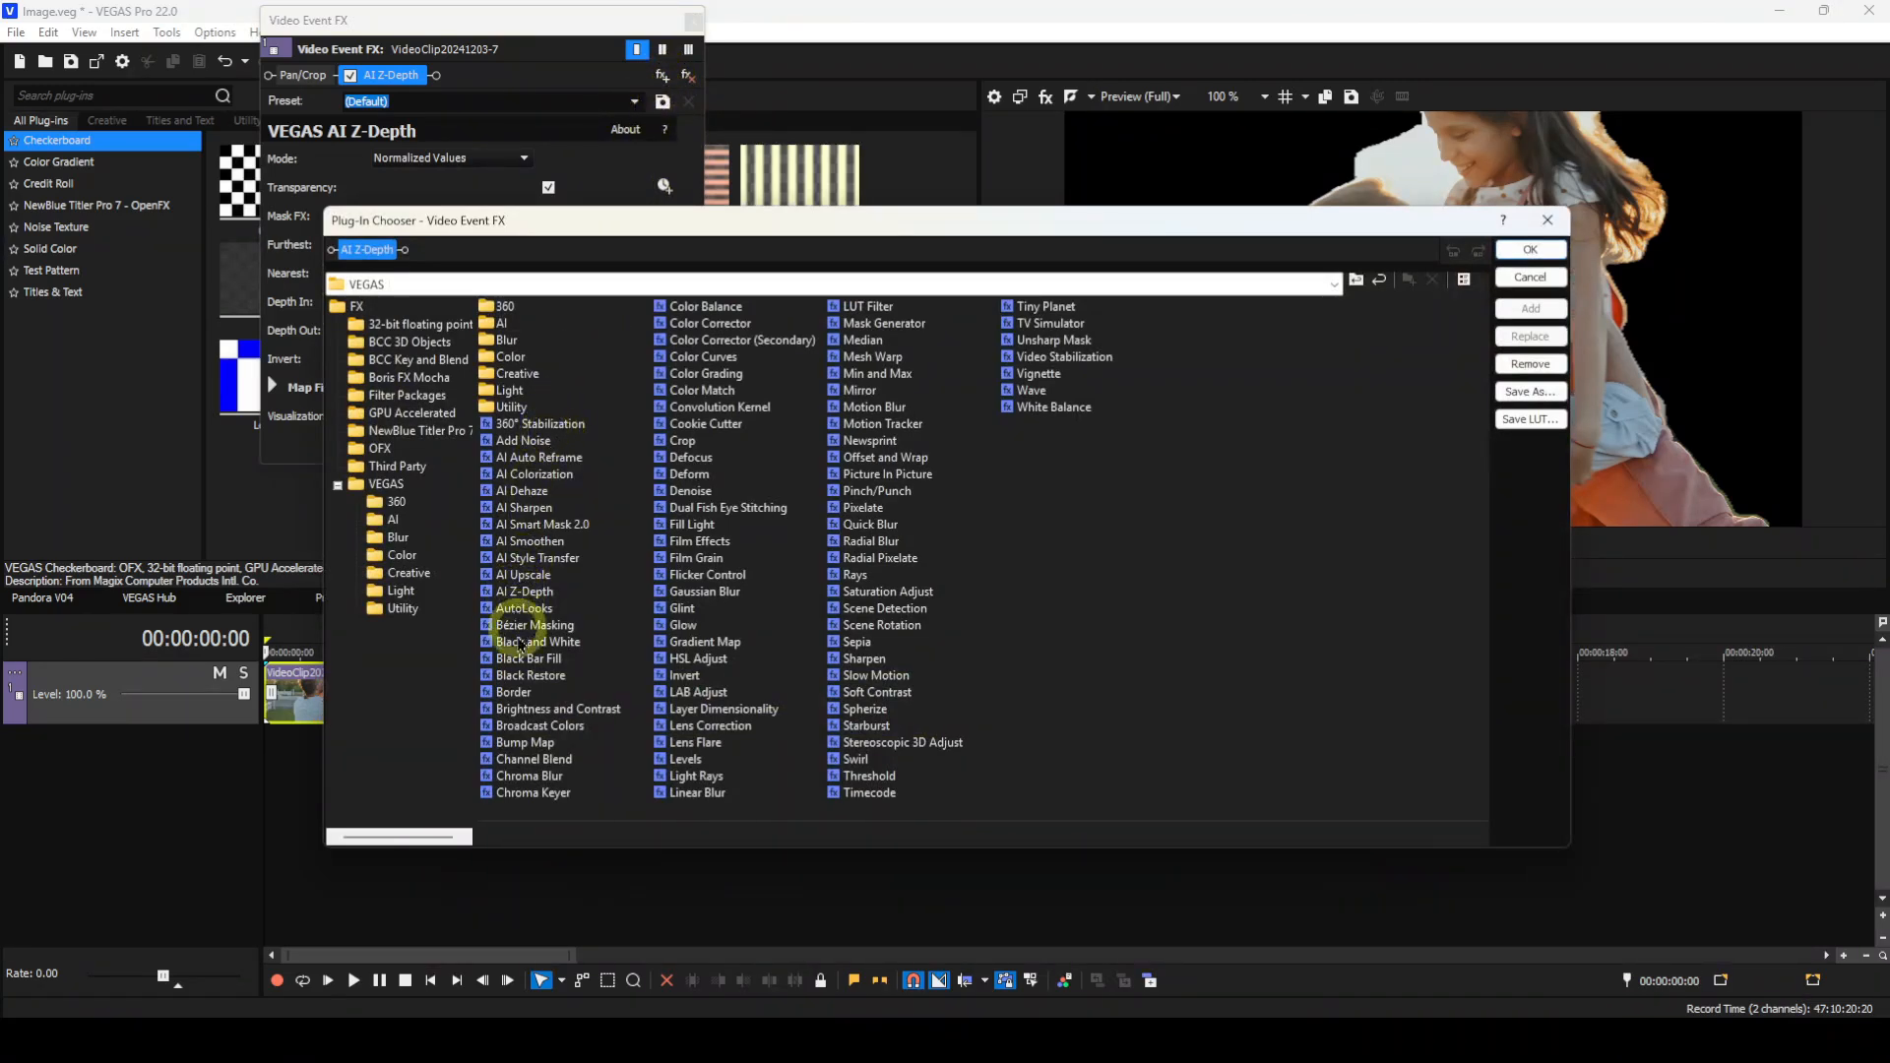
left_click(565, 646)
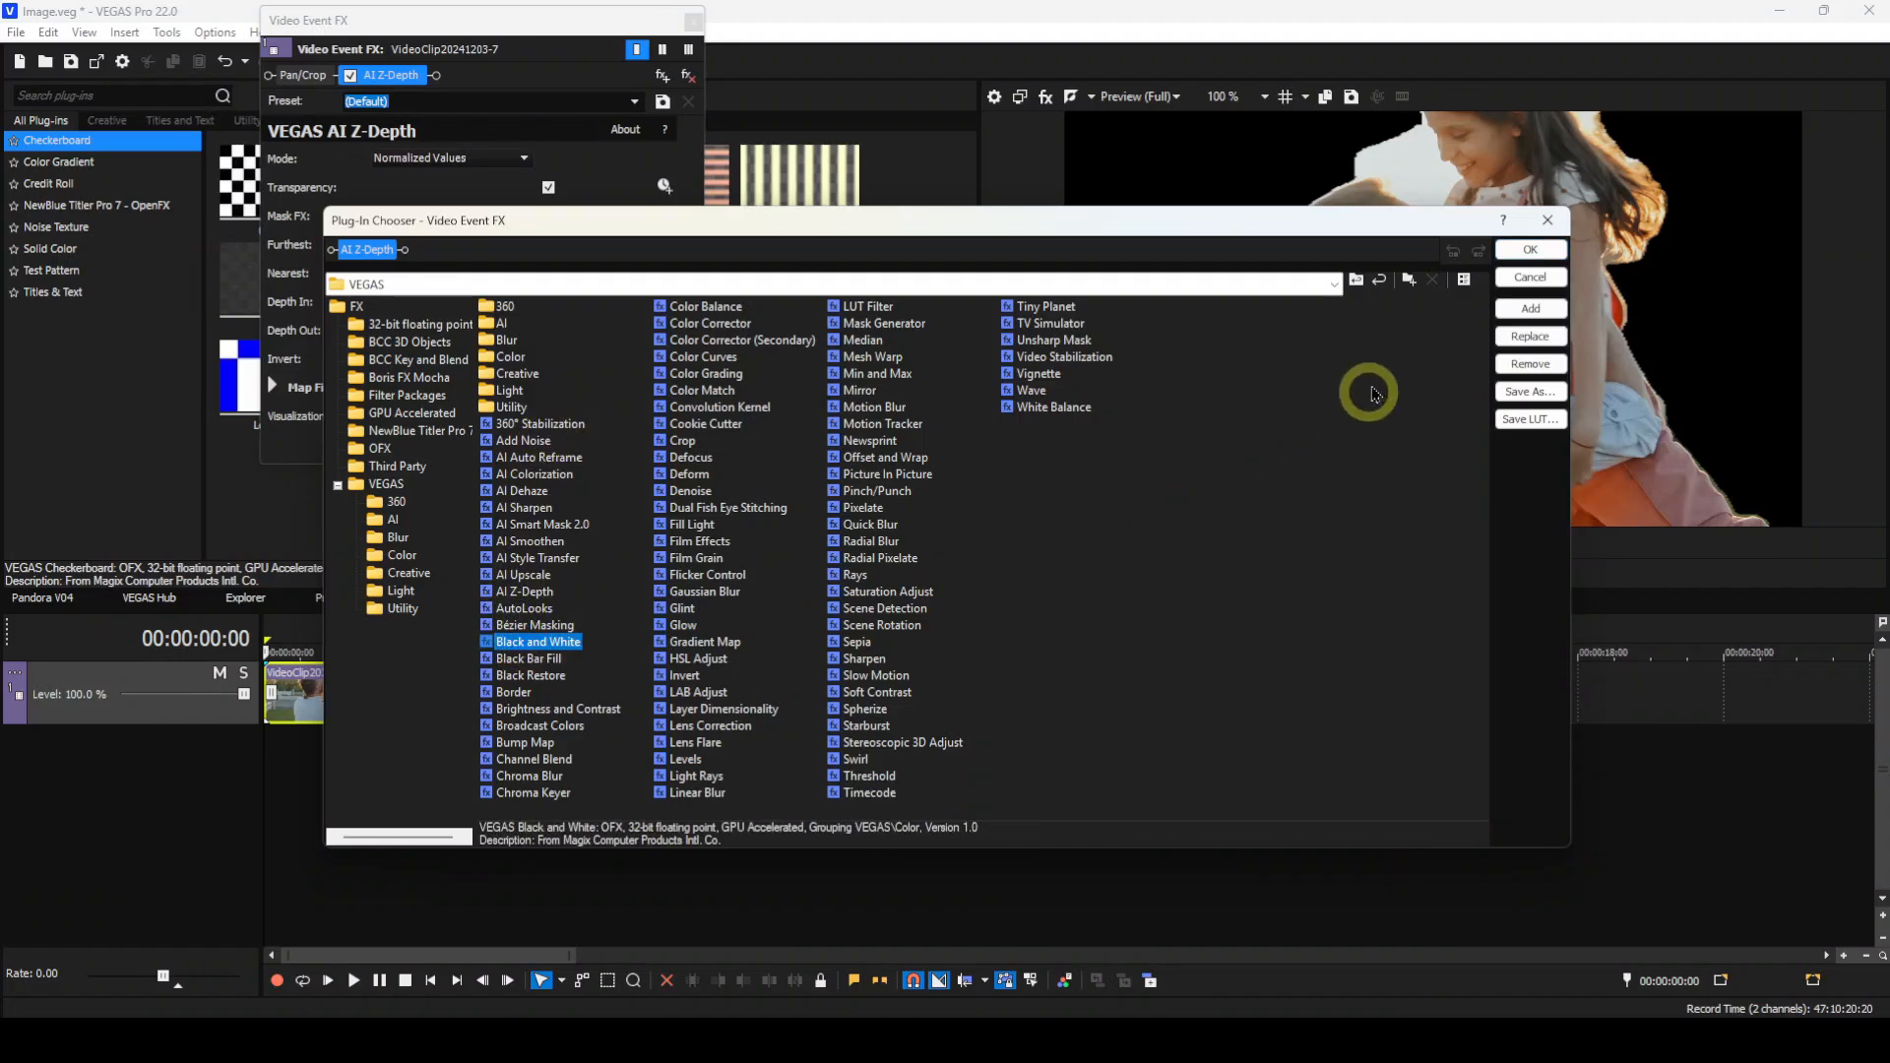
left_click(1521, 313)
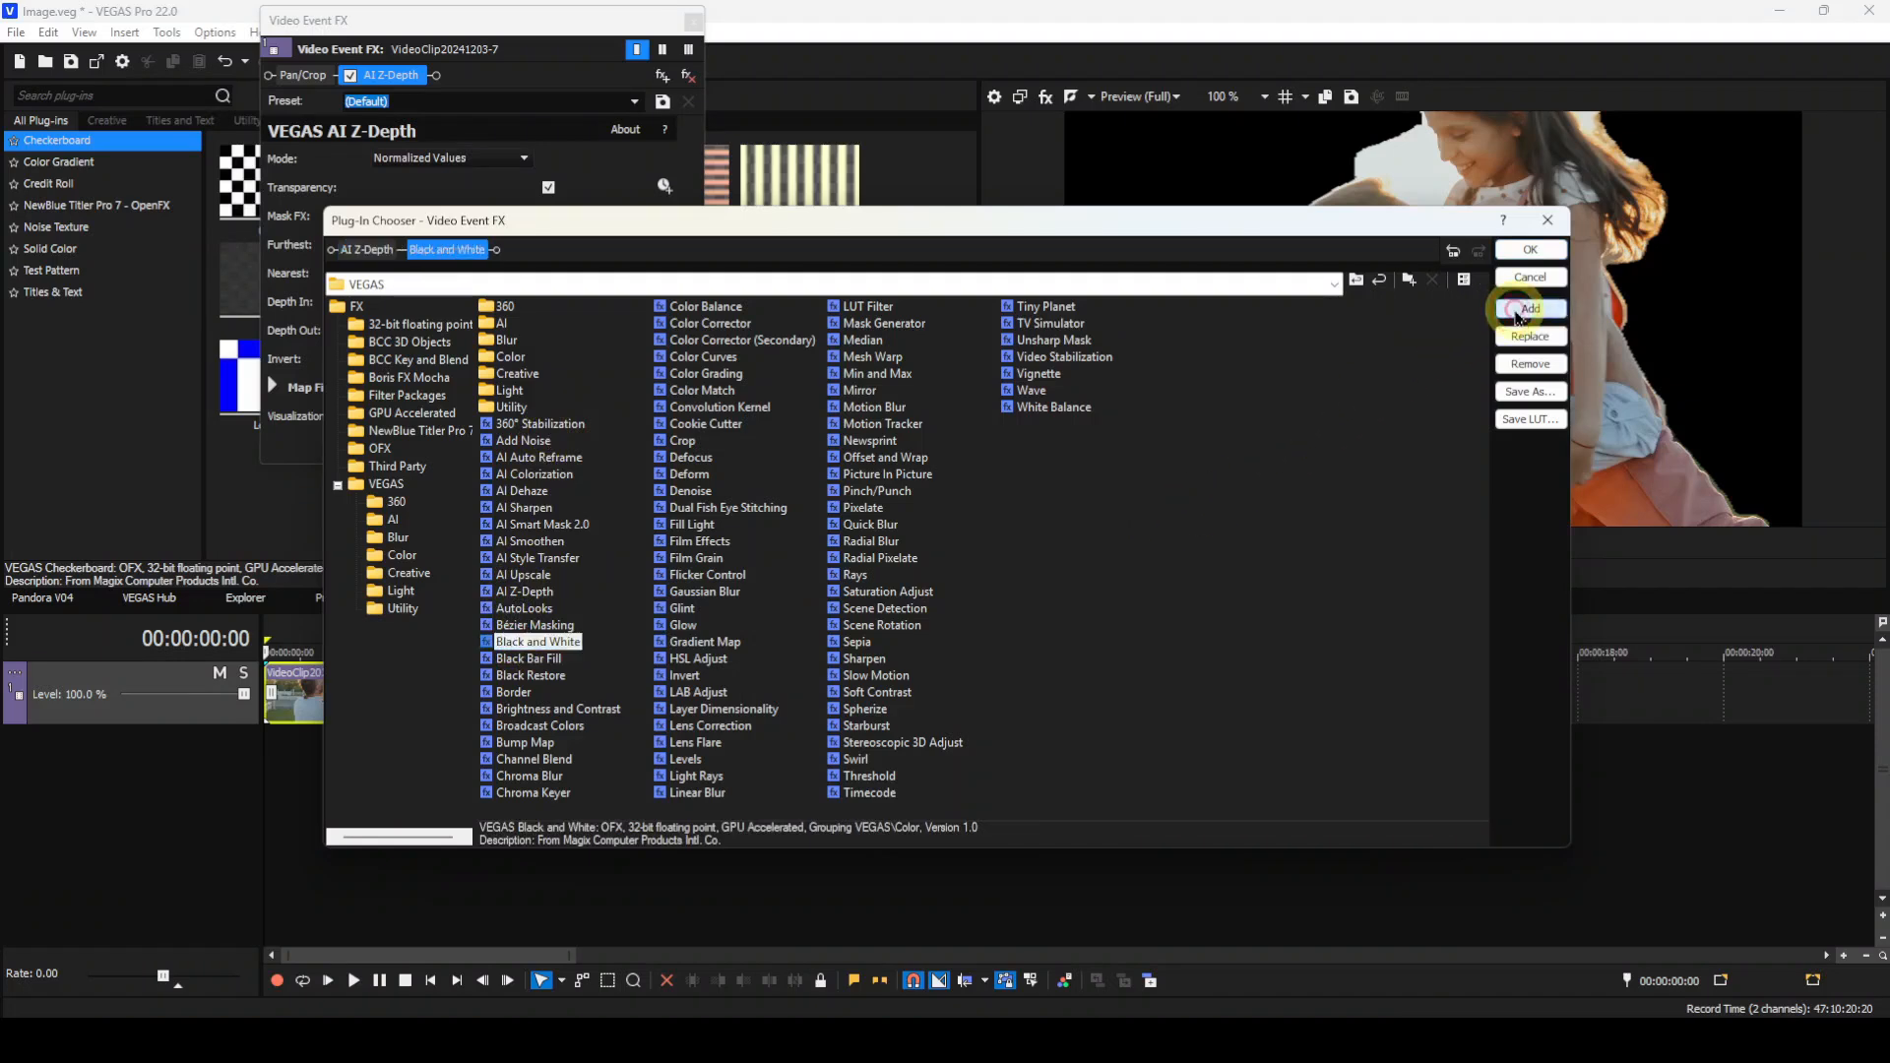
left_click(1531, 251)
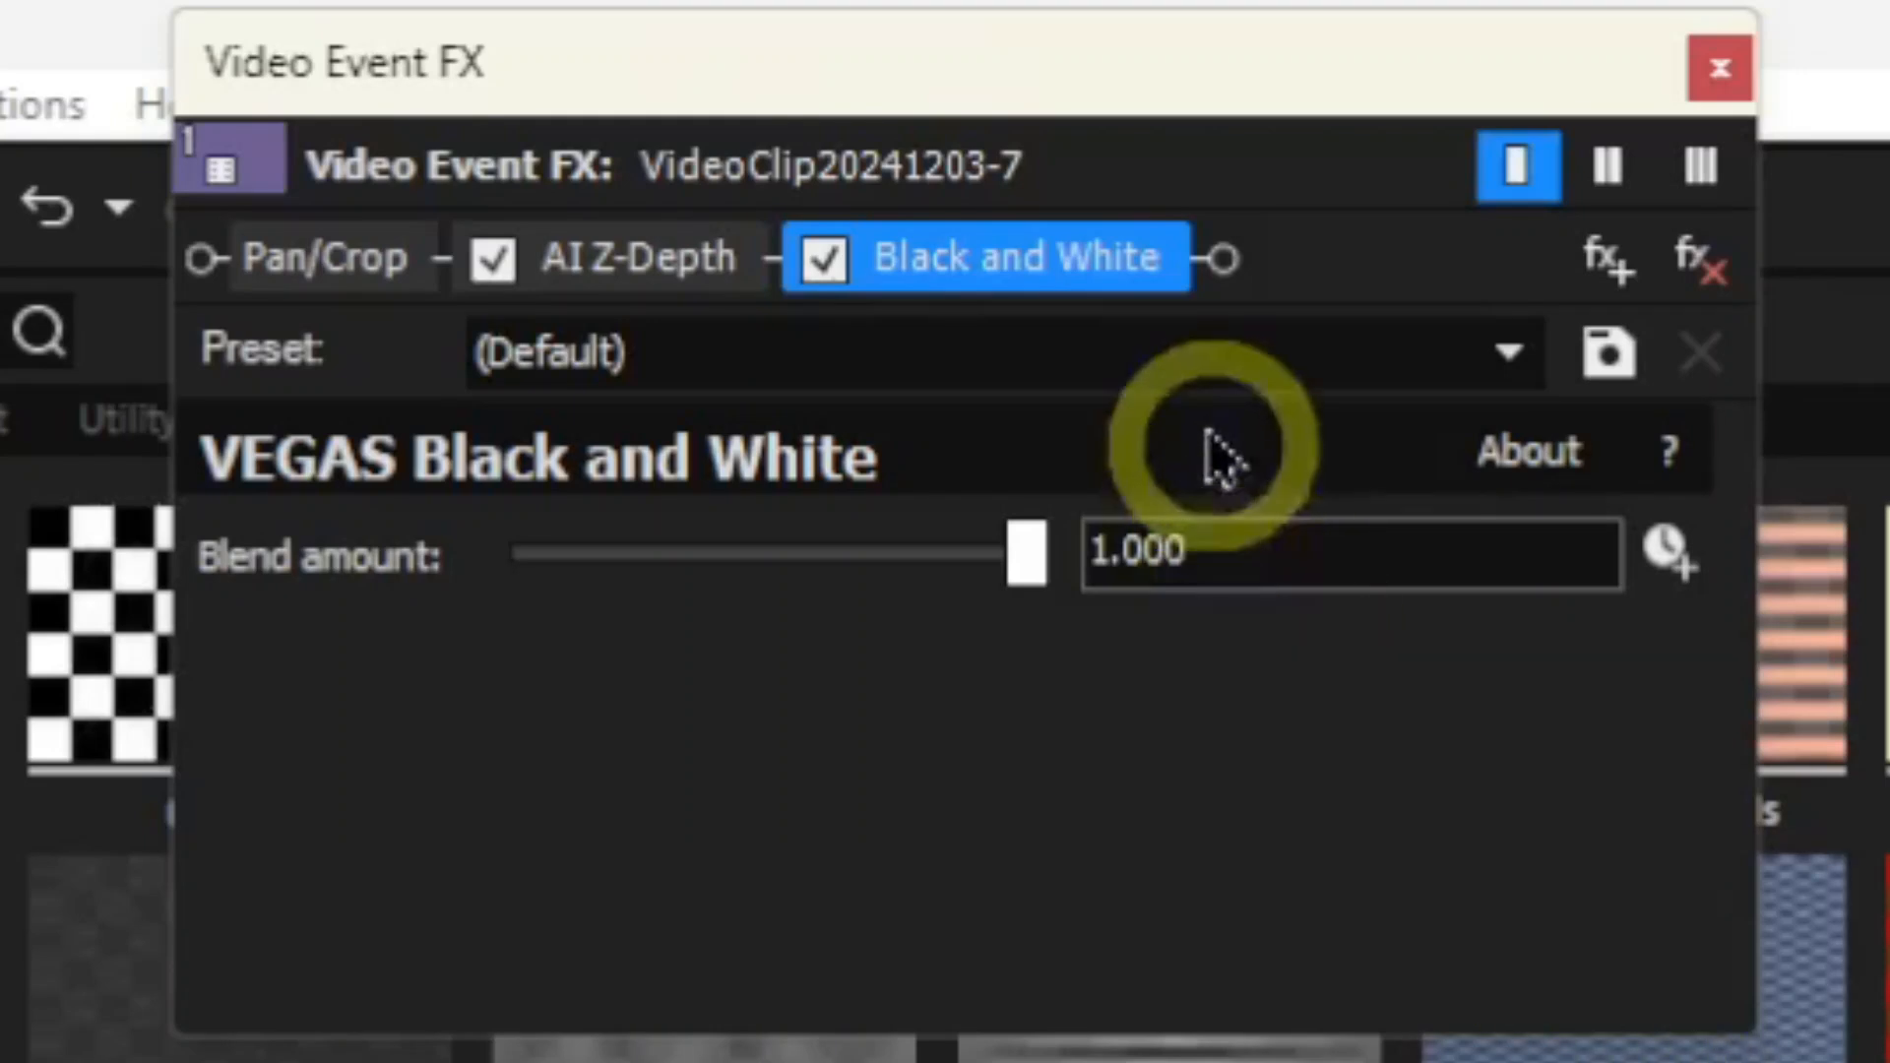
mouse_move(1137, 276)
left_mouse_down()
mouse_move(814, 247)
mouse_move(825, 266)
mouse_move(594, 295)
left_mouse_up()
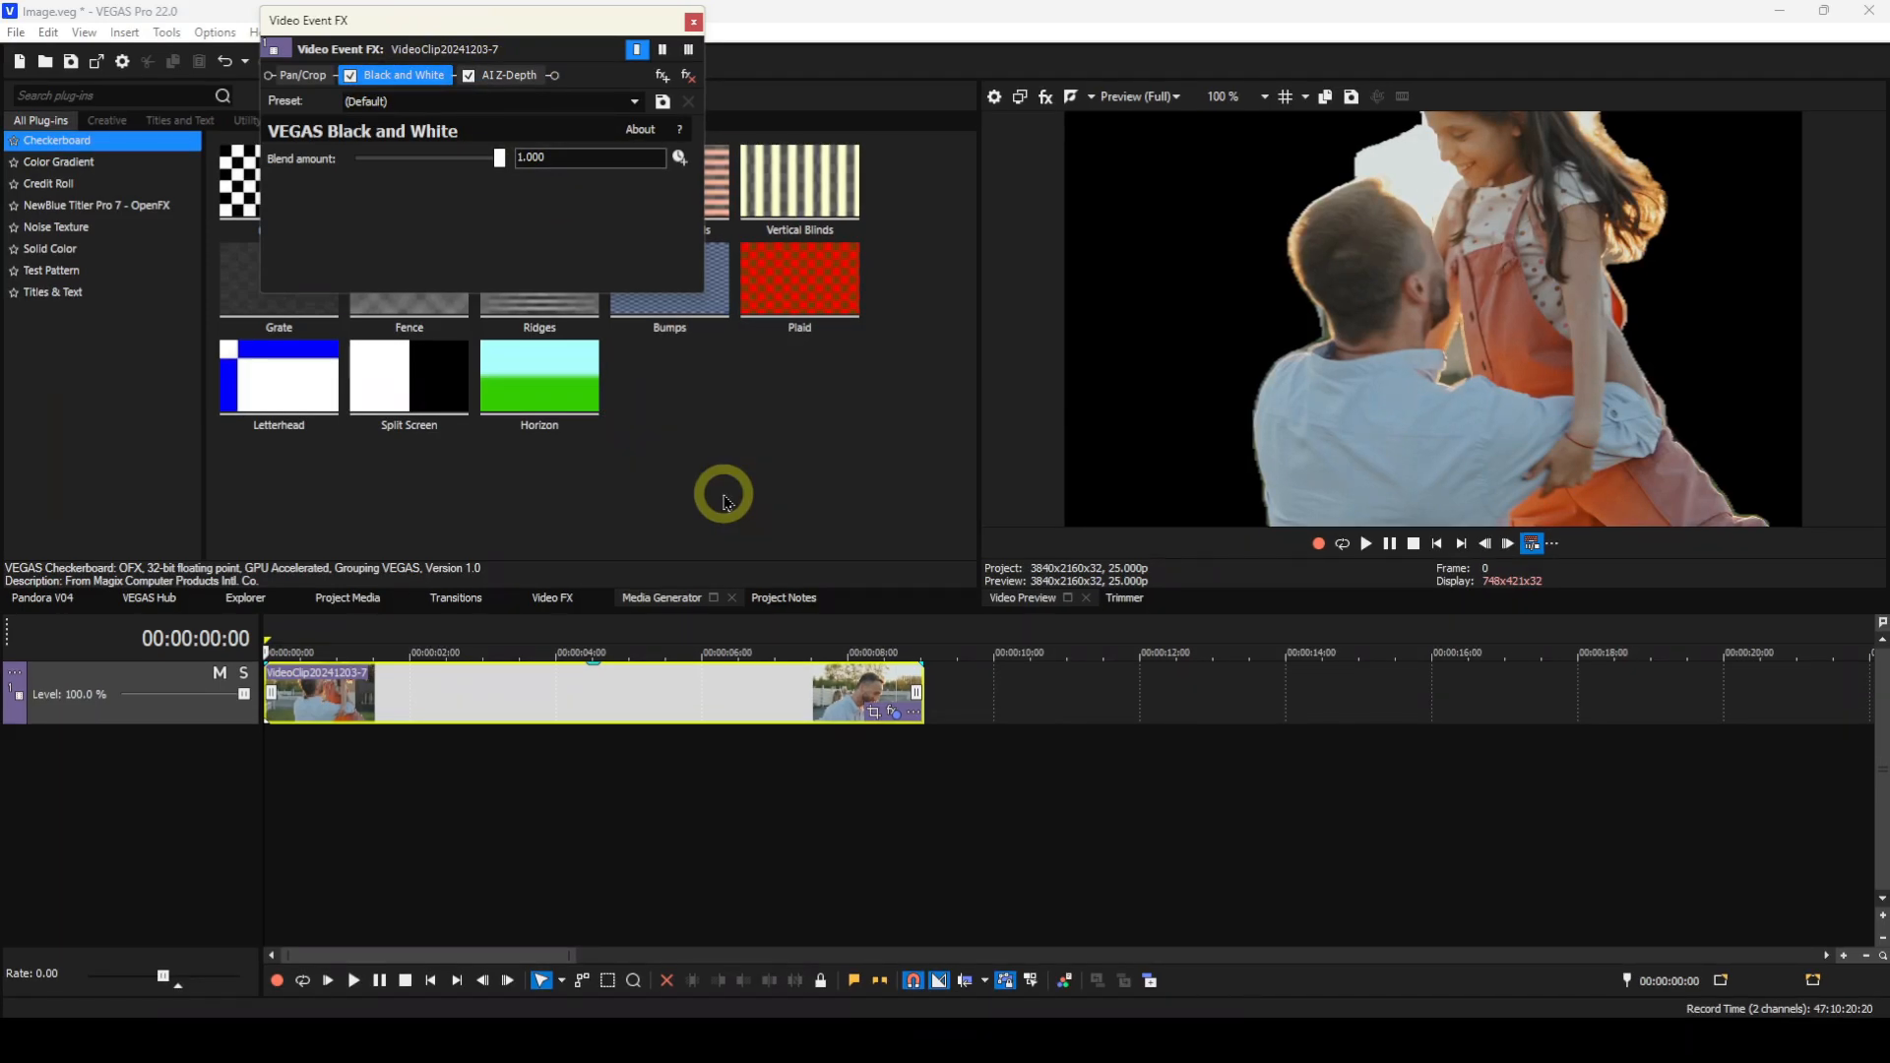
Turn off Transparency in the clip's AI Z-Depth effect, and play the clip to review the black-and-white background
left_click(512, 76)
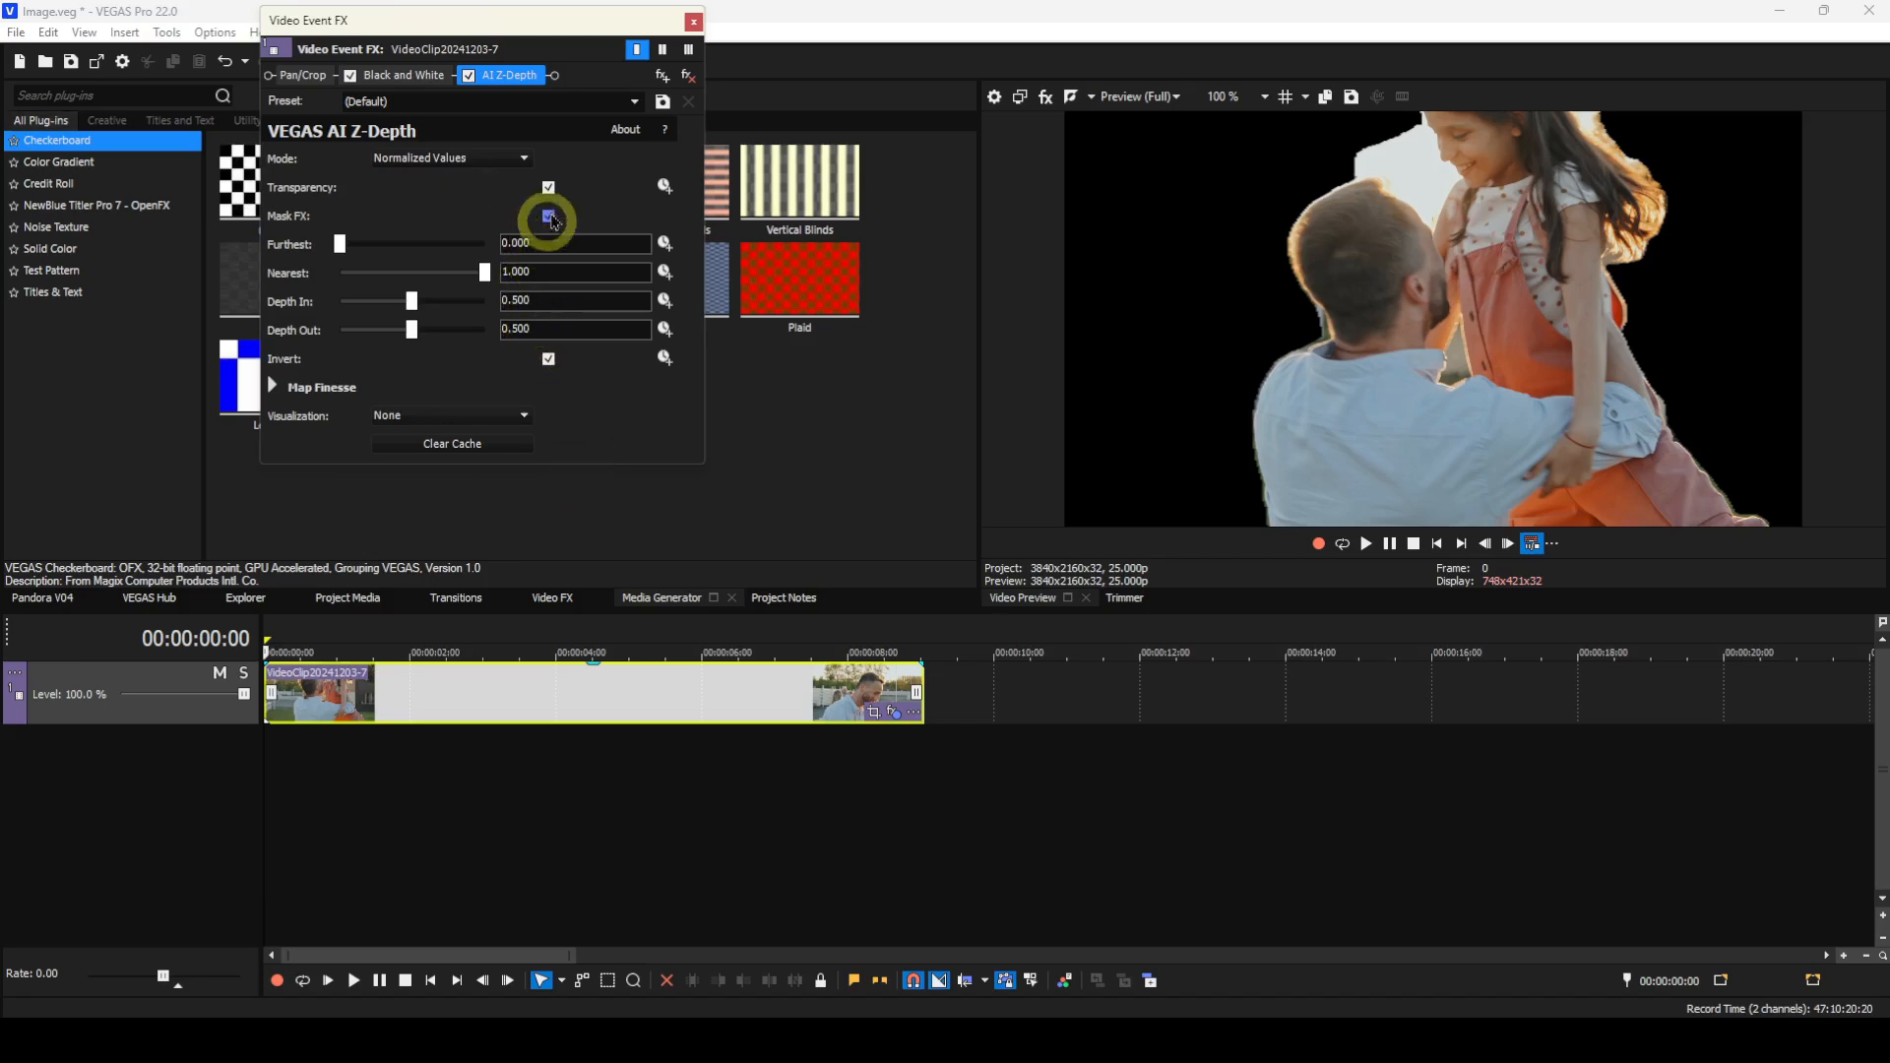
left_click(554, 197)
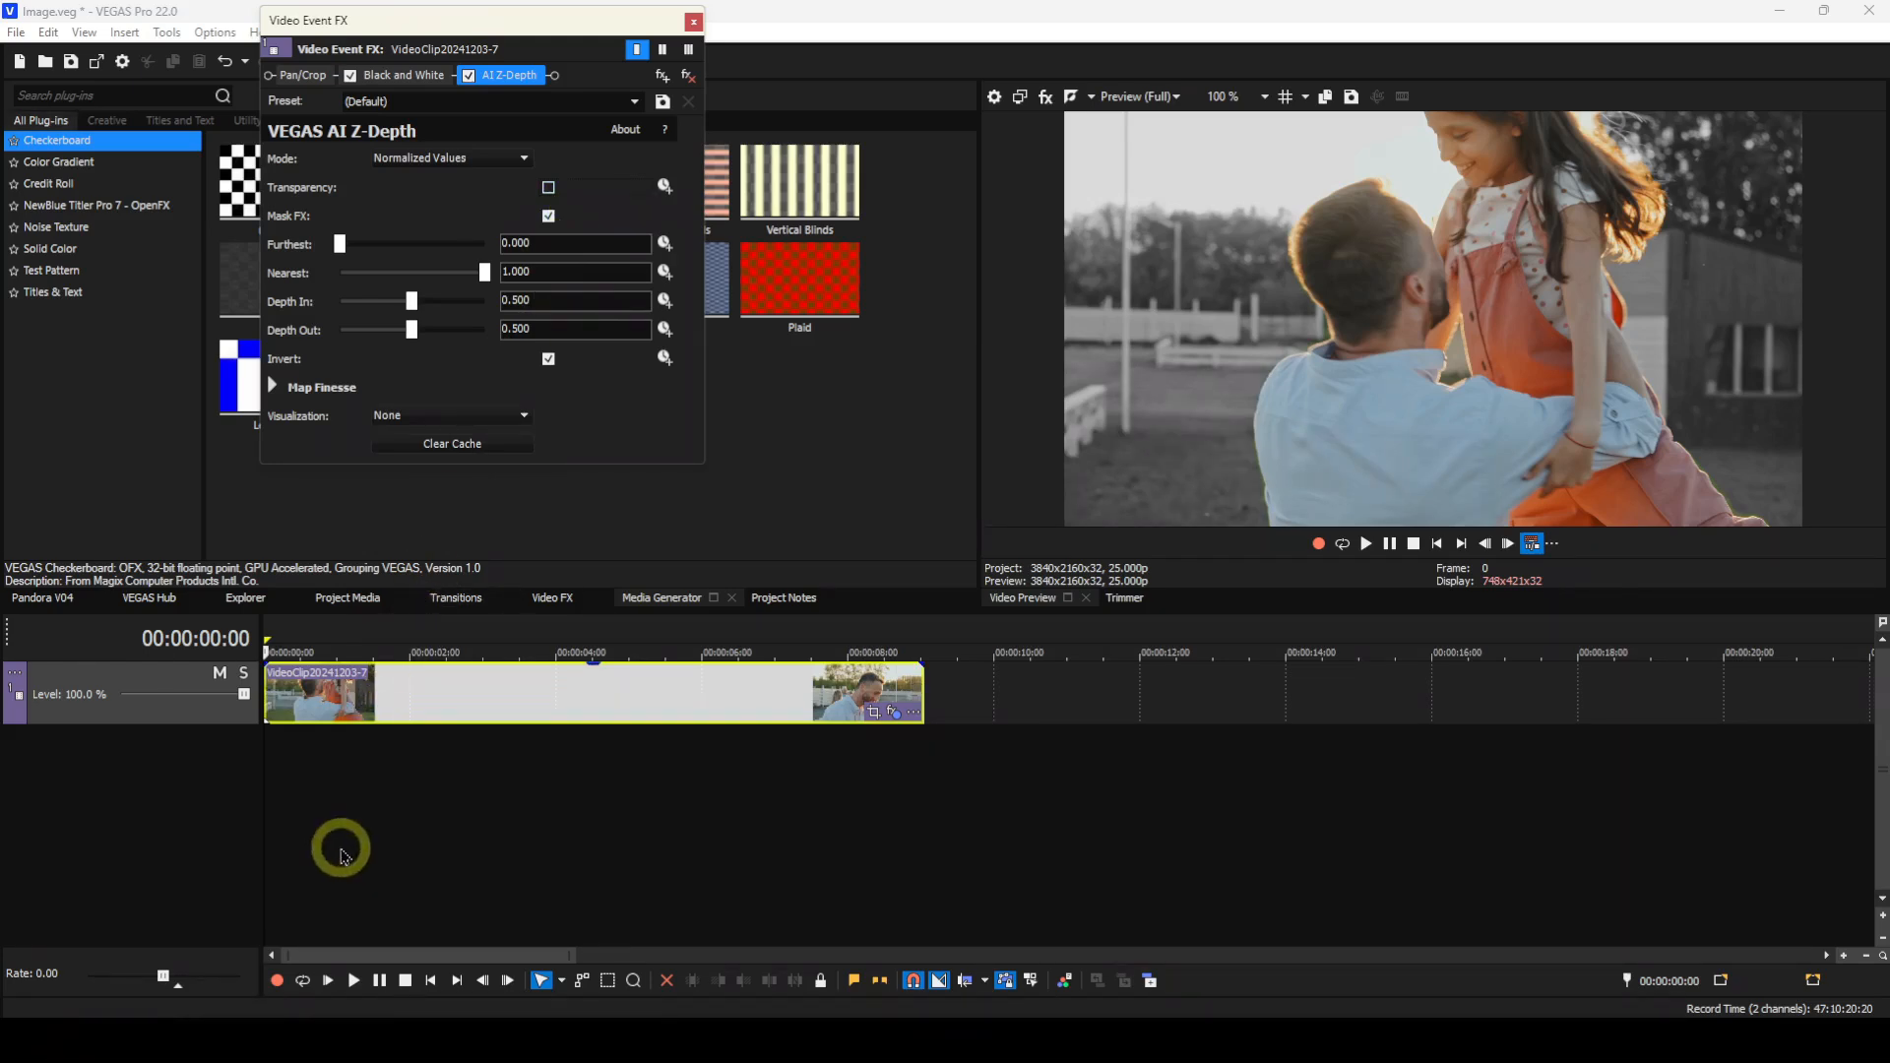
left_click(357, 983)
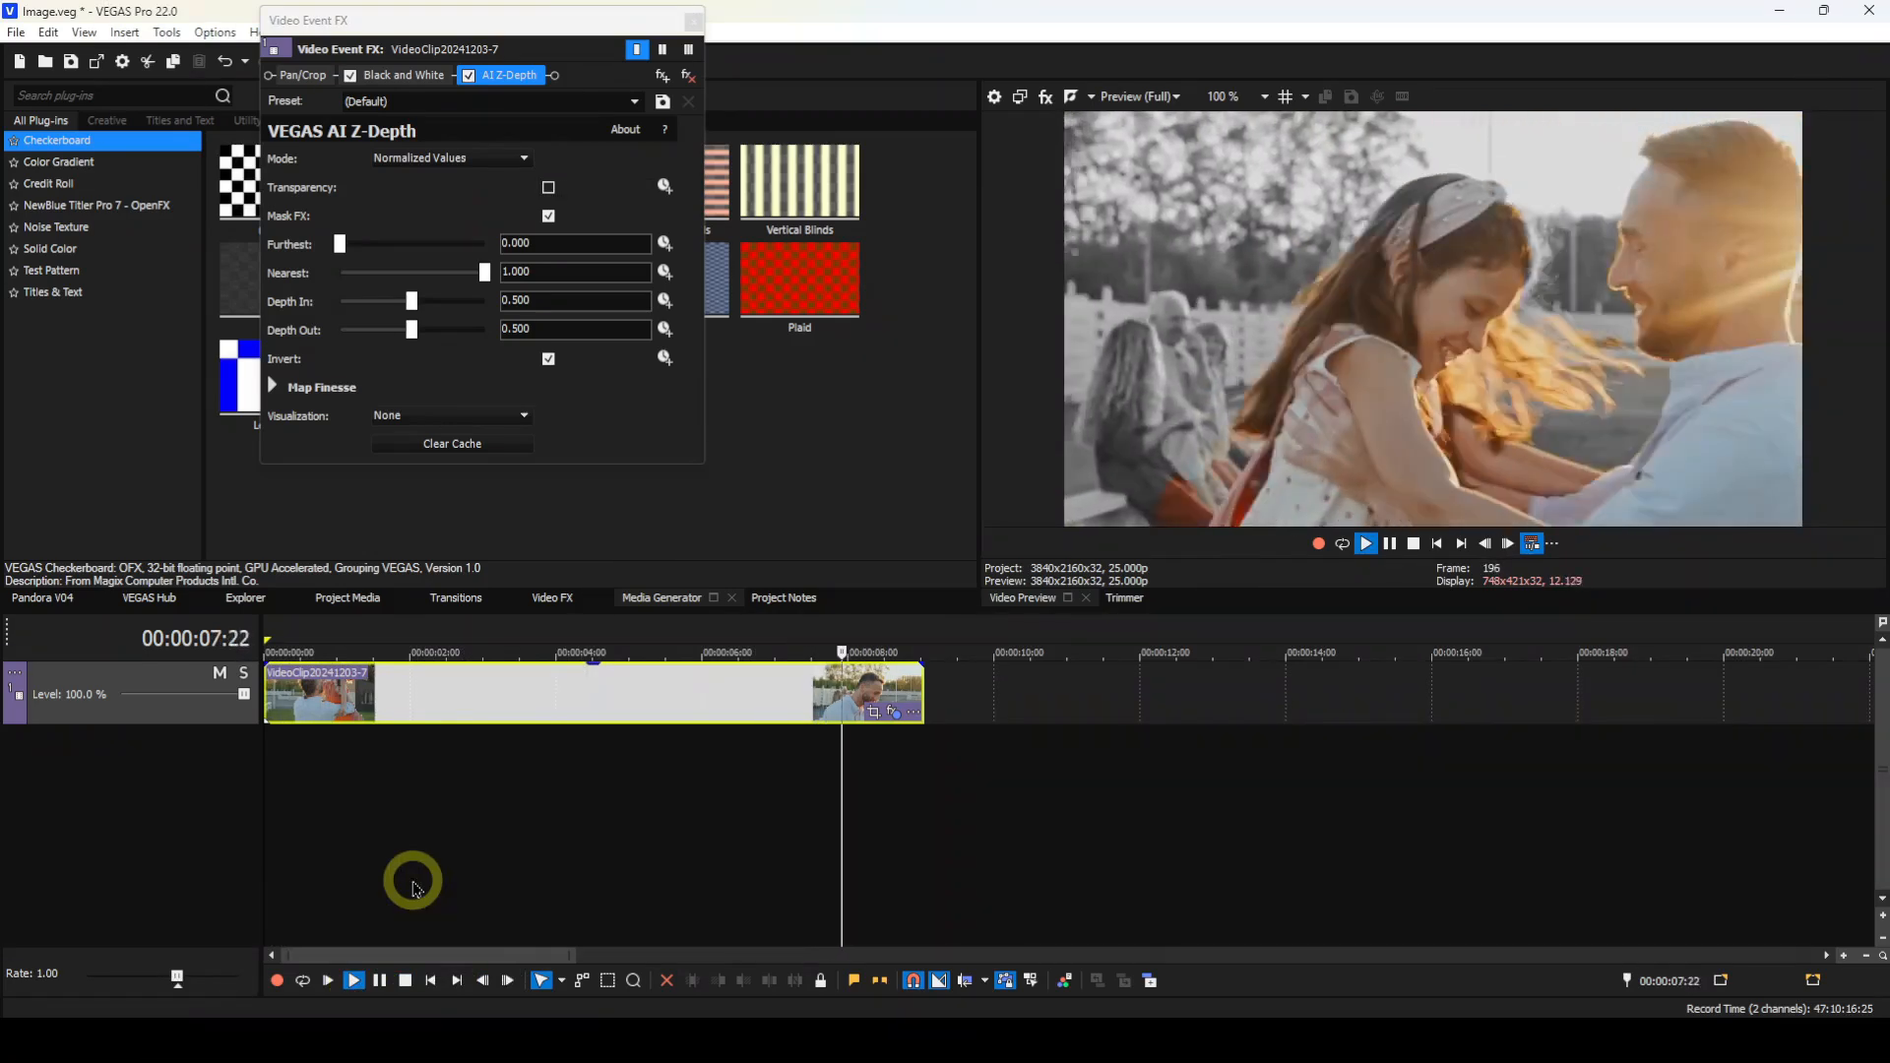
key("space")
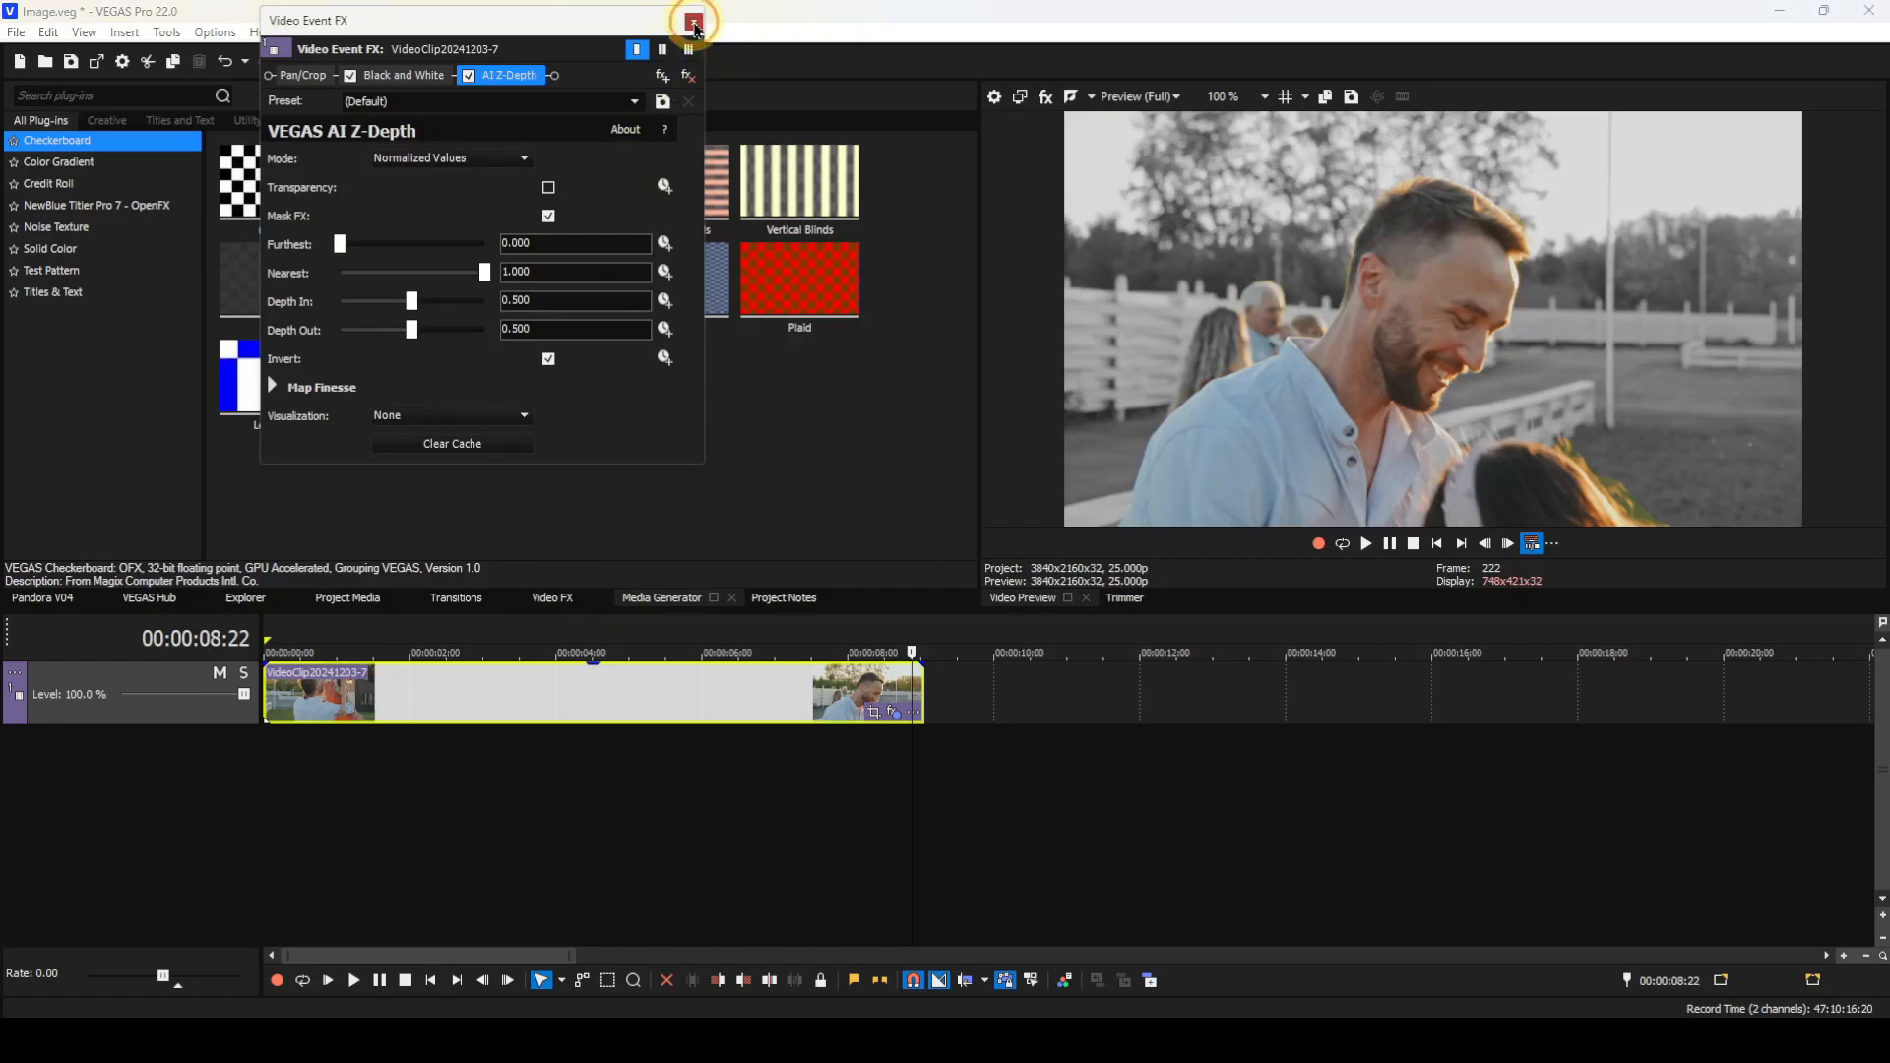
left_click(694, 22)
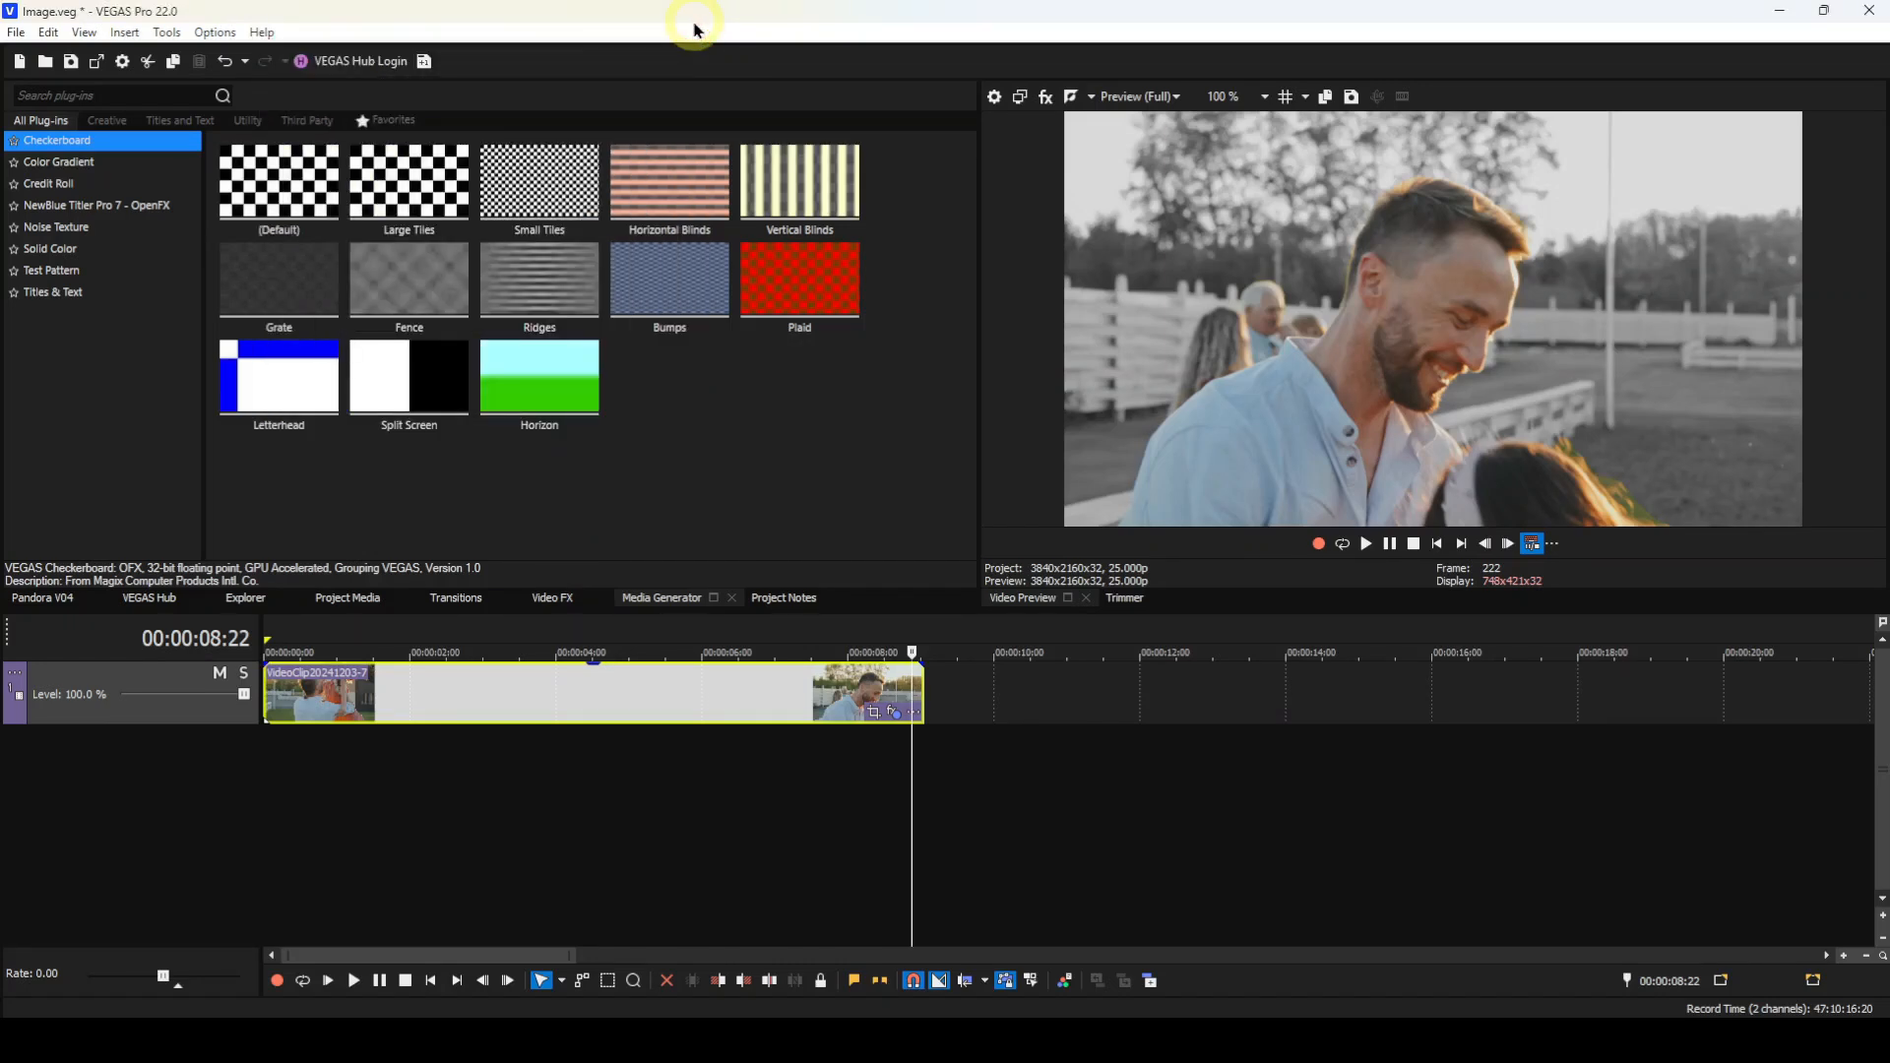